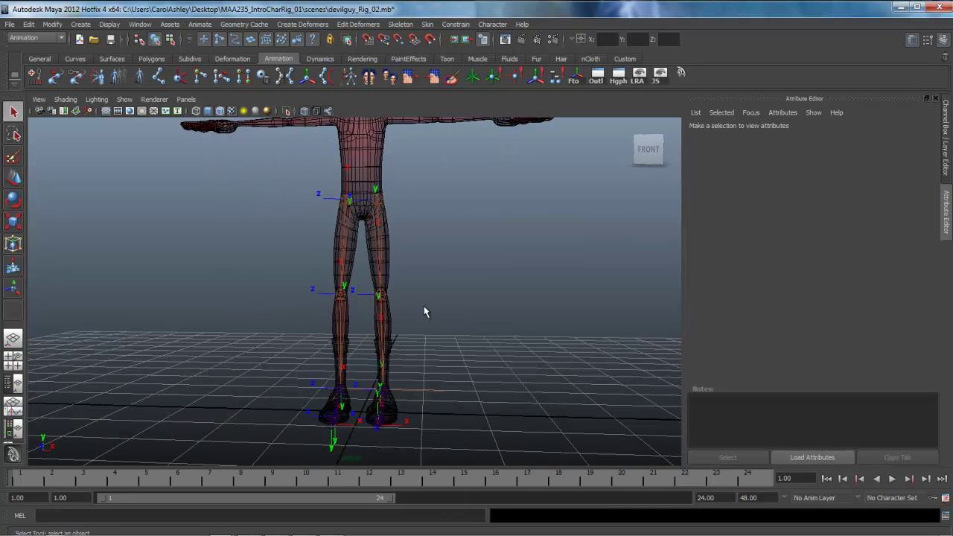
- Select both thigh joints and their full hierarchies with the MEL command select -hi, and hide their local rotation axes
middle_click_drag(427, 303, 432, 317, "alt")
left_click_drag(432, 317, 421, 356, "alt")
middle_click_drag(429, 371, 427, 371, "alt")
left_click(381, 217)
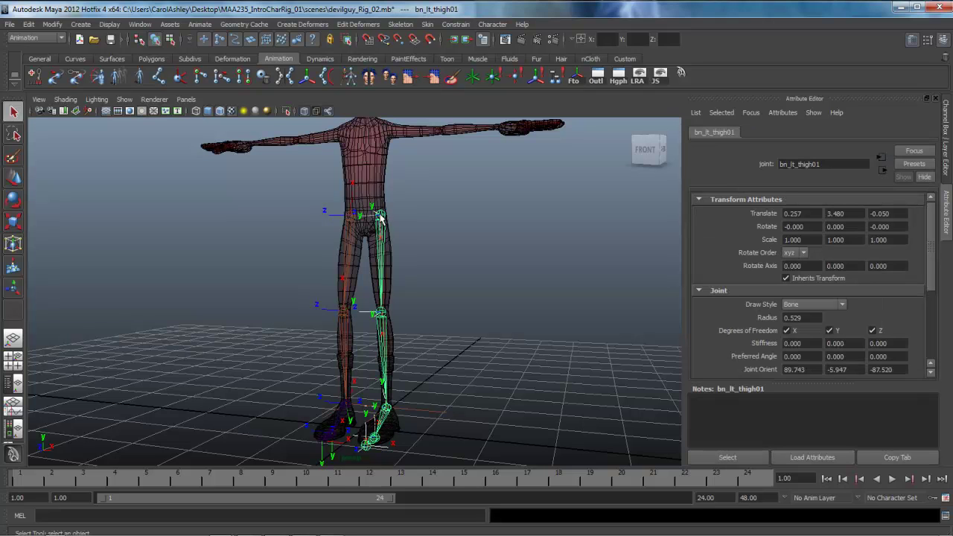
left_click(352, 215, "shift")
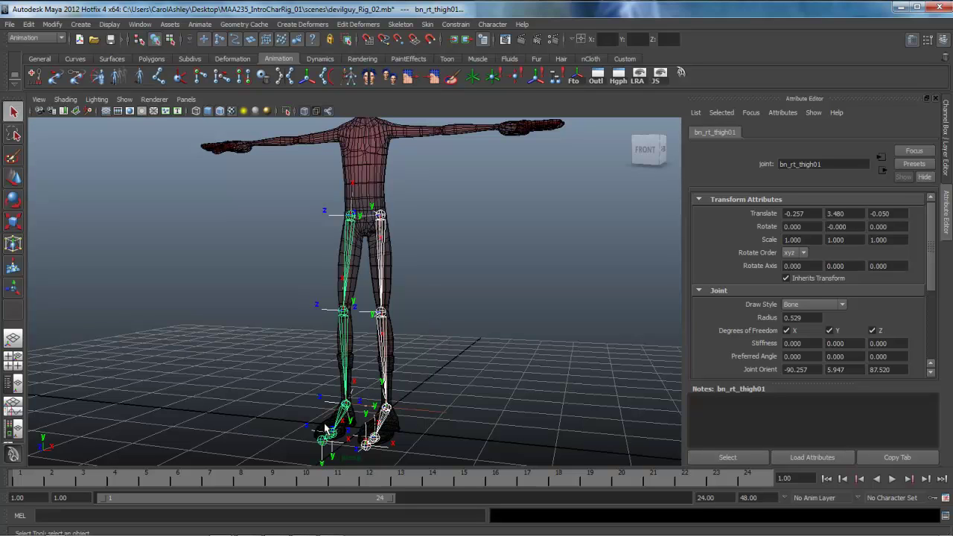
left_click(122, 515)
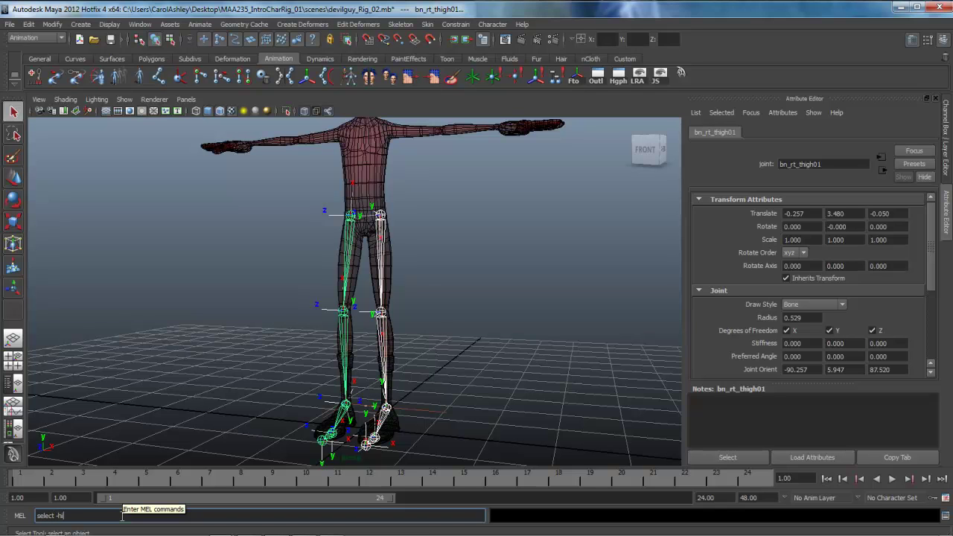
key("Return")
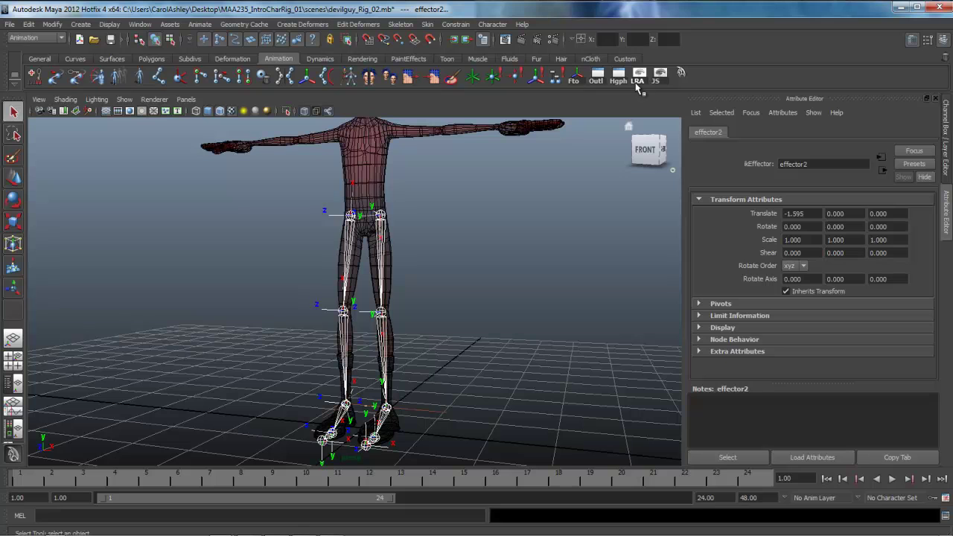
left_click(645, 82)
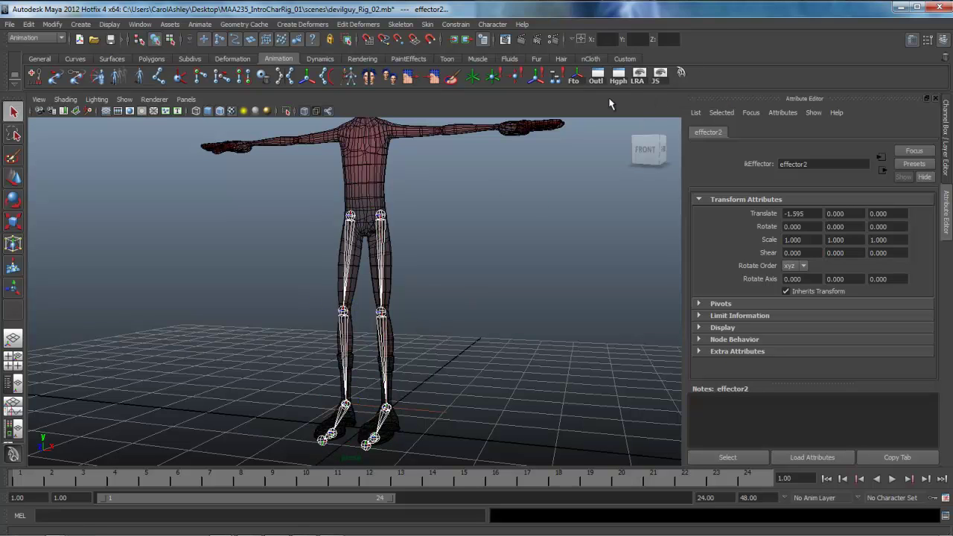
left_click(110, 25)
mouse_move(137, 124)
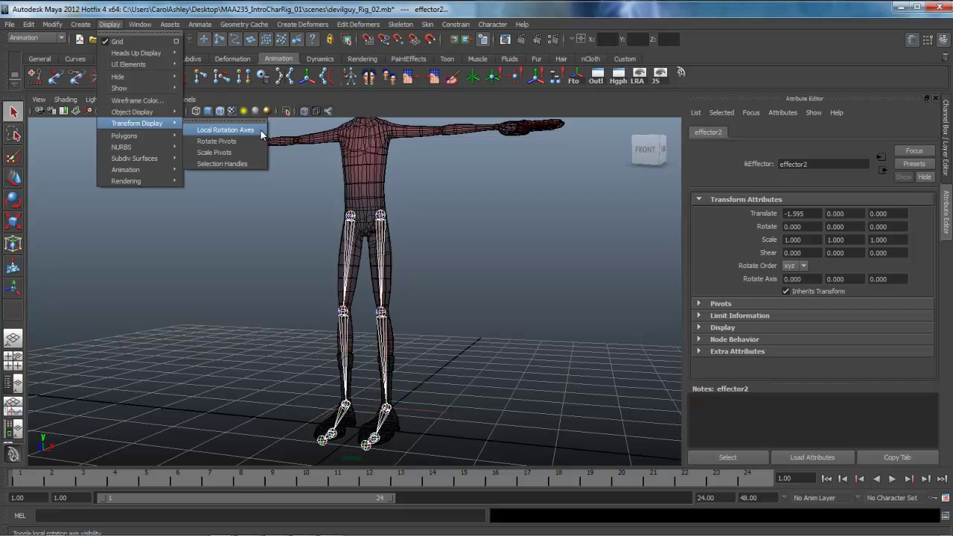
left_click(462, 271)
- Select the left leg's IK handle, ik_lt_leg01, at the ankle
middle_click_drag(461, 394, 440, 377, "alt")
mouse_move(440, 381)
left_mouse_down("alt")
mouse_move(451, 398)
mouse_move(439, 379)
mouse_move(445, 388)
left_mouse_up("alt")
mouse_move(446, 388)
right_mouse_down("alt")
mouse_move(427, 374)
mouse_move(438, 383)
right_mouse_up("alt")
left_click_drag(432, 384, 434, 381, "alt")
left_click(389, 394)
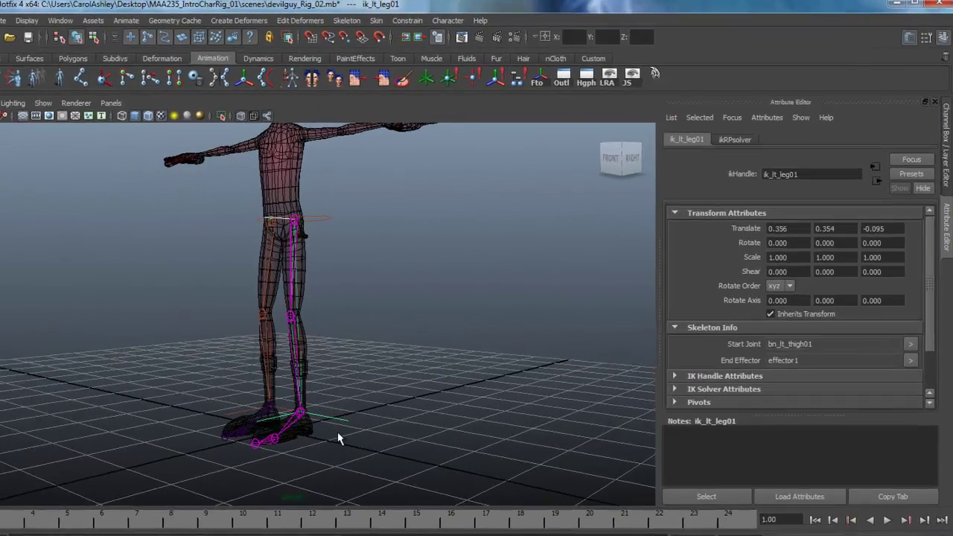
left_click_drag(323, 430, 339, 450, "alt")
middle_click_drag(339, 449, 316, 439, "alt")
left_click_drag(221, 504, 142, 491, "alt")
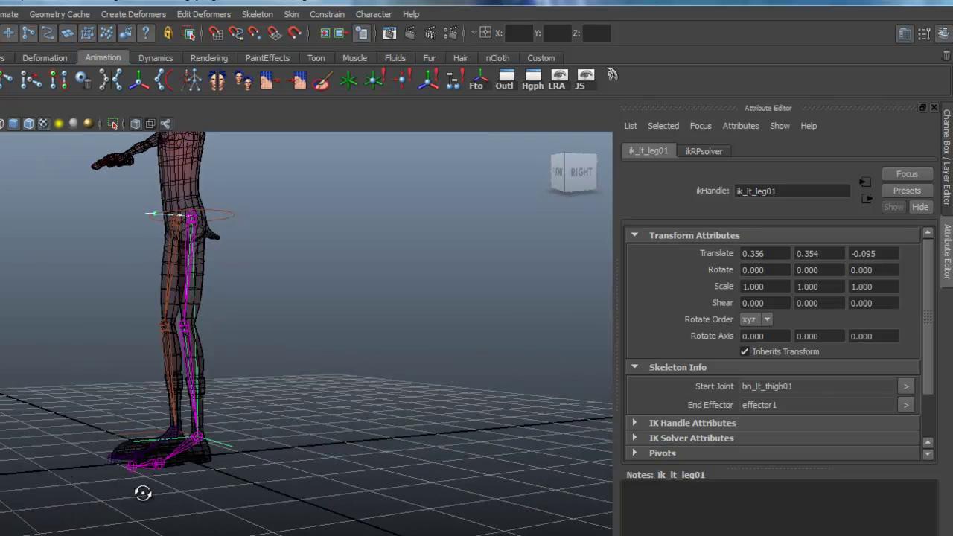
- Test the left leg's bend by moving its IK handle upward, and undo the move
key("e")
key("w")
left_click_drag(198, 436, 191, 411)
mouse_move(187, 493)
left_mouse_down("alt")
mouse_move(157, 466)
mouse_move(132, 491)
mouse_move(192, 496)
left_mouse_up("alt")
left_click_drag(127, 502, 163, 505, "alt")
key("ctrl+z")
- Set the left leg IK handle's Stickiness to sticky in its IK Handle Attributes
left_click_drag(383, 487, 290, 472, "alt")
right_click_drag(193, 468, 208, 436, "alt")
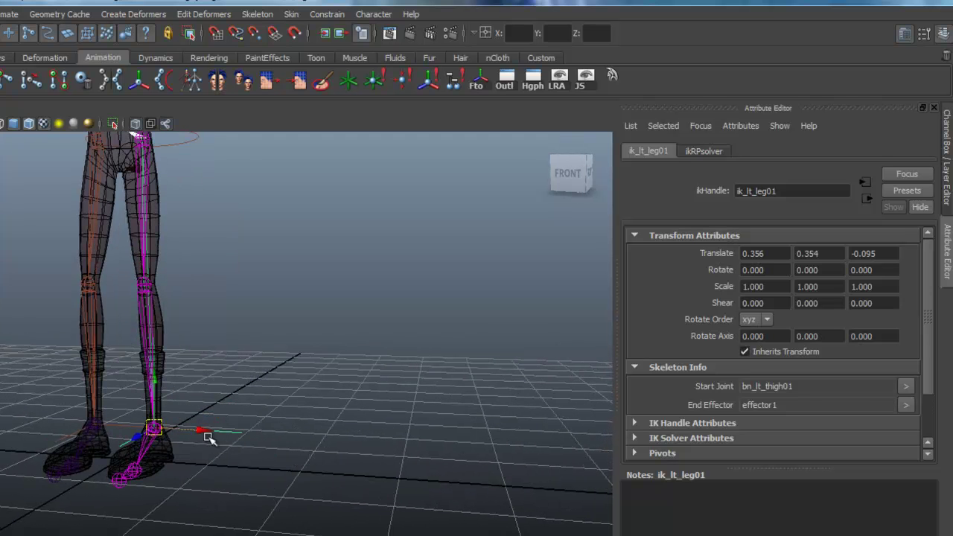
left_click(689, 424)
scroll(687, 429, "down", 3)
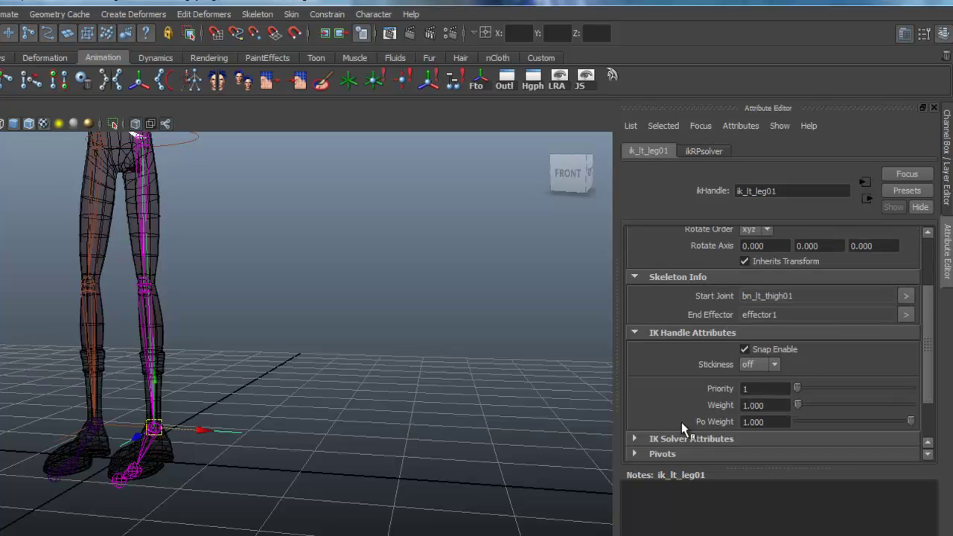
left_click(775, 365)
left_click(767, 387)
- Select the right leg's IK handle, ik_rt_leg01, and set its Stickiness to sticky
right_click_drag(173, 481, 275, 484, "alt")
middle_click_drag(276, 485, 311, 464, "alt")
left_click(94, 435)
left_click(775, 365)
left_click(751, 387)
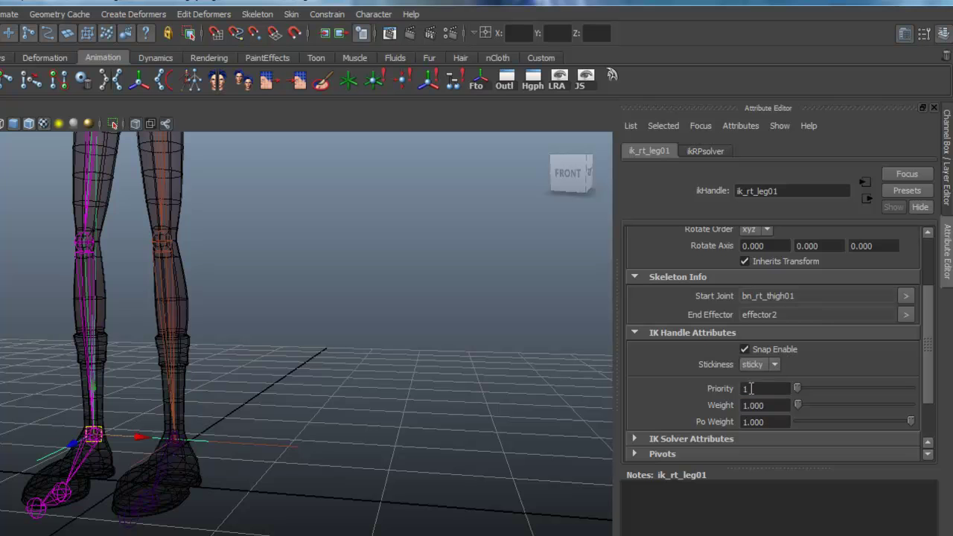
left_click_drag(356, 496, 291, 497, "alt")
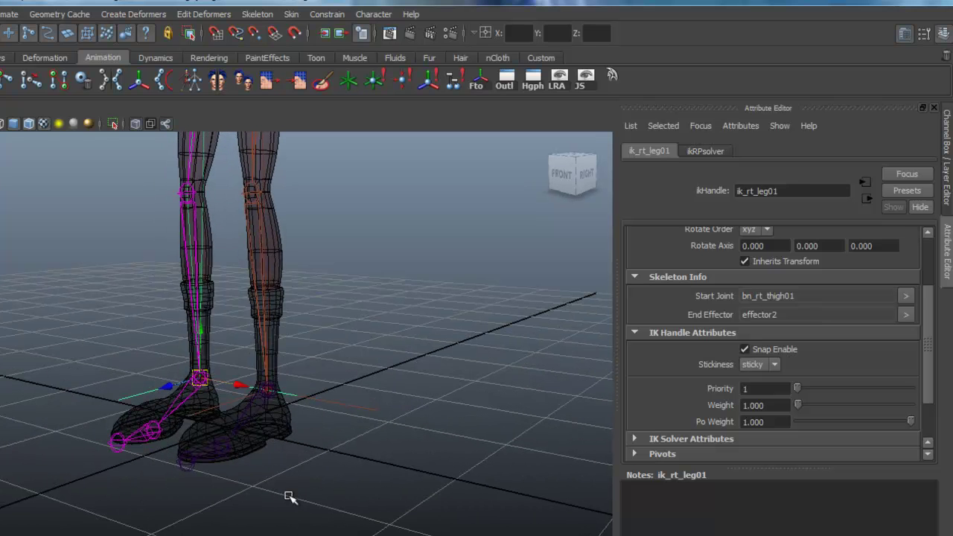
left_click_drag(343, 477, 191, 438, "alt")
left_click_drag(215, 498, 289, 488, "alt")
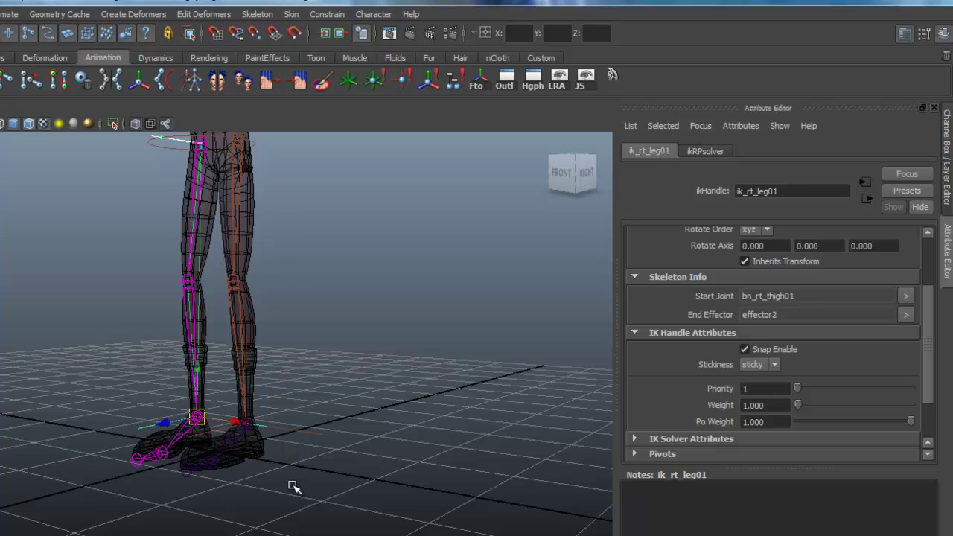
- Switch to the side view, framed closely on the boot and its ankle, ball and toe joints
key("space")
key("space")
middle_click_drag(360, 476, 354, 299, "alt")
right_click_drag(106, 455, 485, 475, "alt")
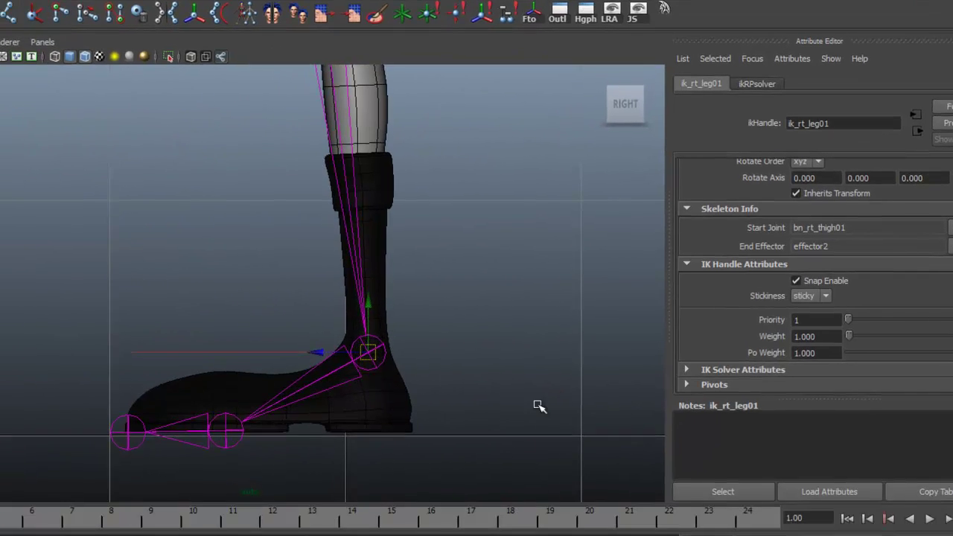
middle_click_drag(485, 475, 430, 425, "alt")
right_click_drag(211, 462, 425, 471, "alt")
middle_click_drag(316, 380, 307, 353, "alt")
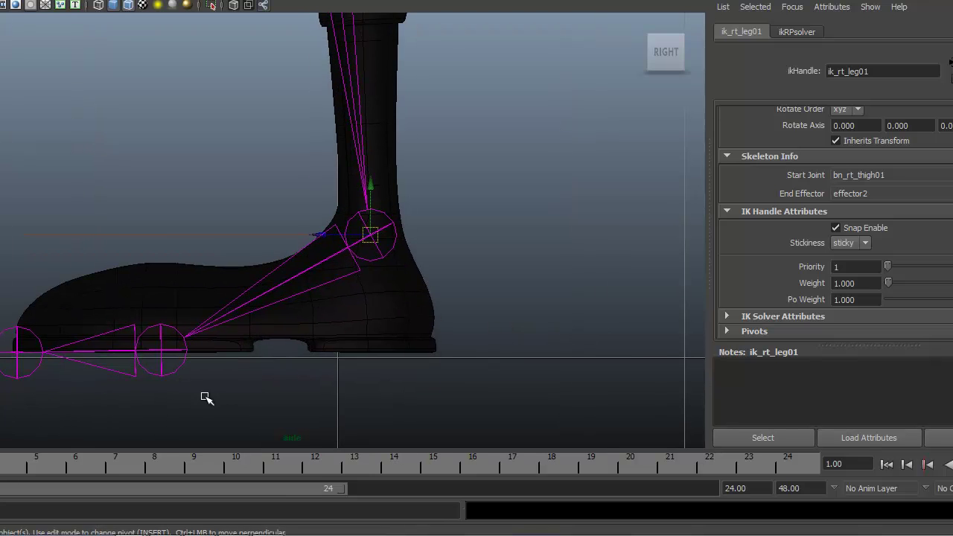
middle_click_drag(206, 399, 196, 365, "alt")
right_click_drag(196, 366, 394, 349, "alt")
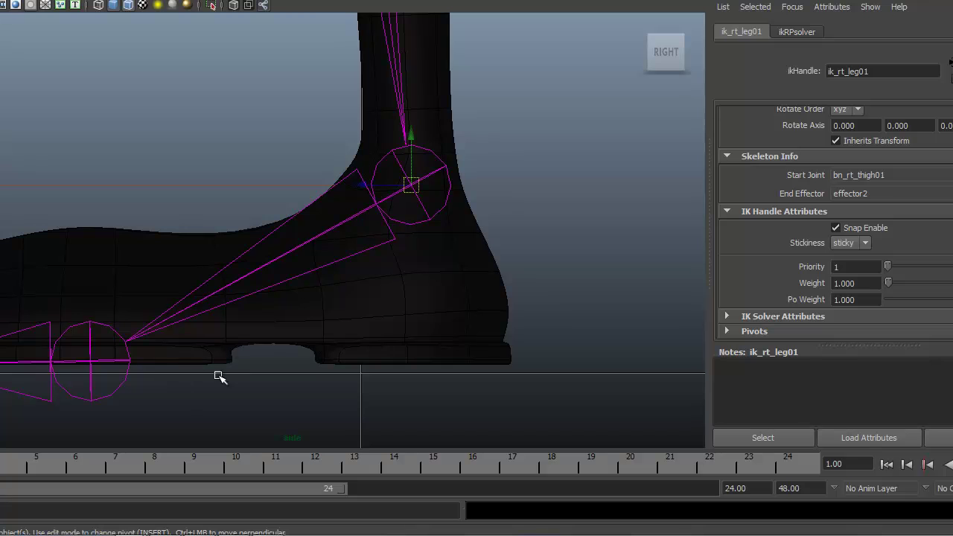
- Examine the boot's sole from heel to toe in relation to the existing ankle, ball and toe joints
scroll(515, 327, "down", 5)
scroll(487, 323, "up", 3)
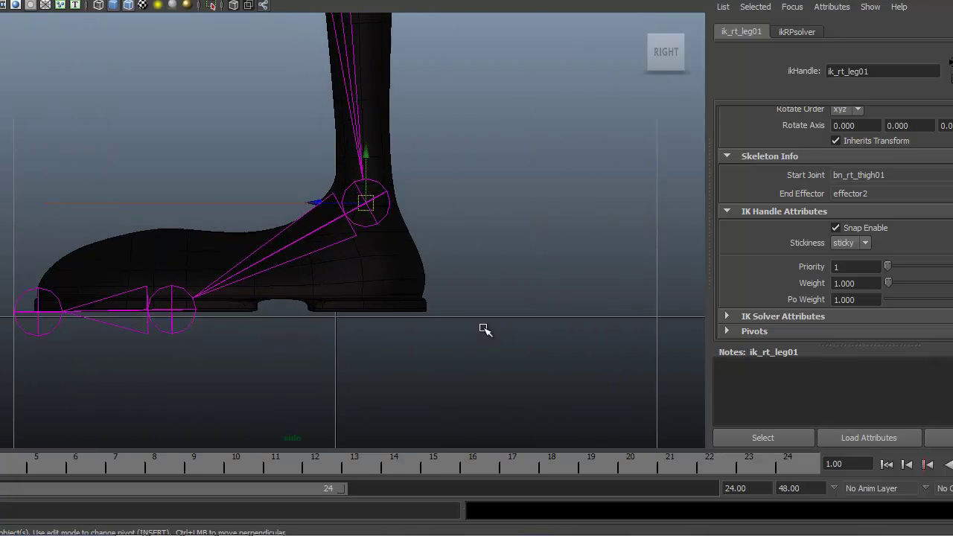
middle_click_drag(434, 330, 453, 329, "alt")
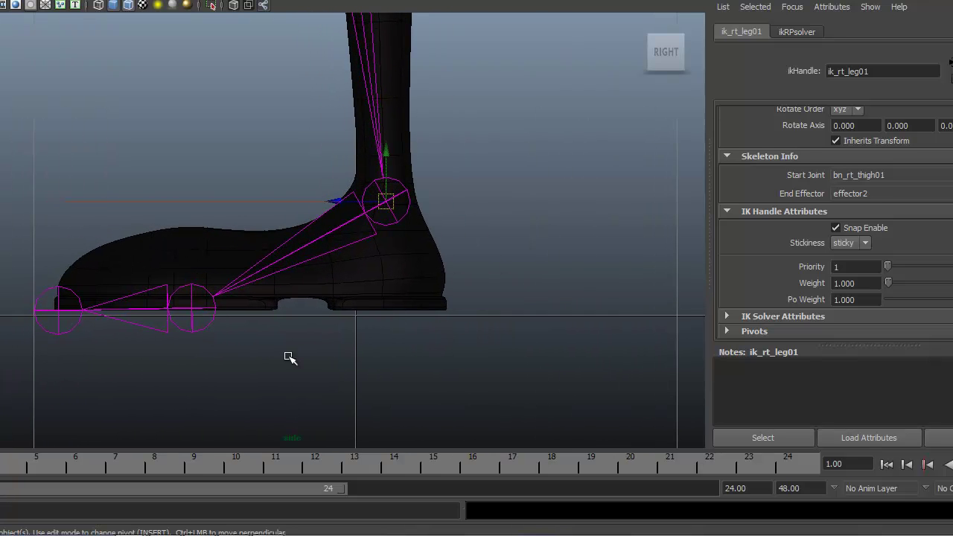
scroll(415, 296, "down", 1)
scroll(447, 292, "down", 2)
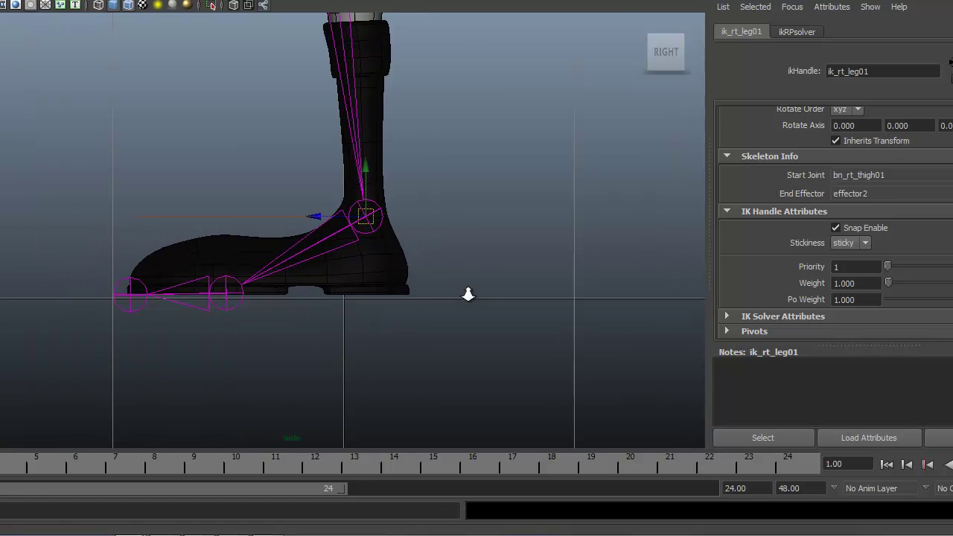
middle_click_drag(415, 266, 422, 341, "alt")
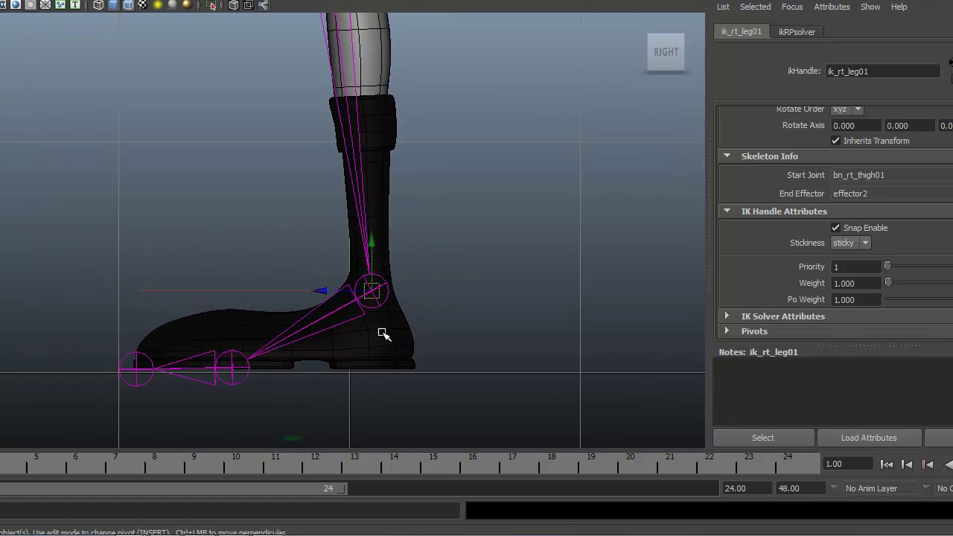
middle_click_drag(373, 380, 364, 355, "alt")
scroll(347, 370, "up", 2)
scroll(248, 390, "up", 2)
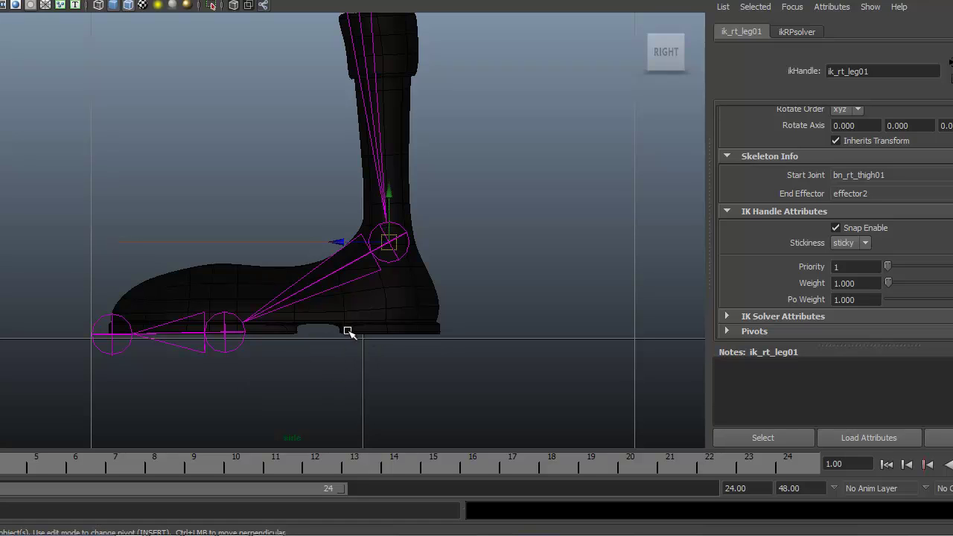
middle_click_drag(289, 385, 279, 368, "alt")
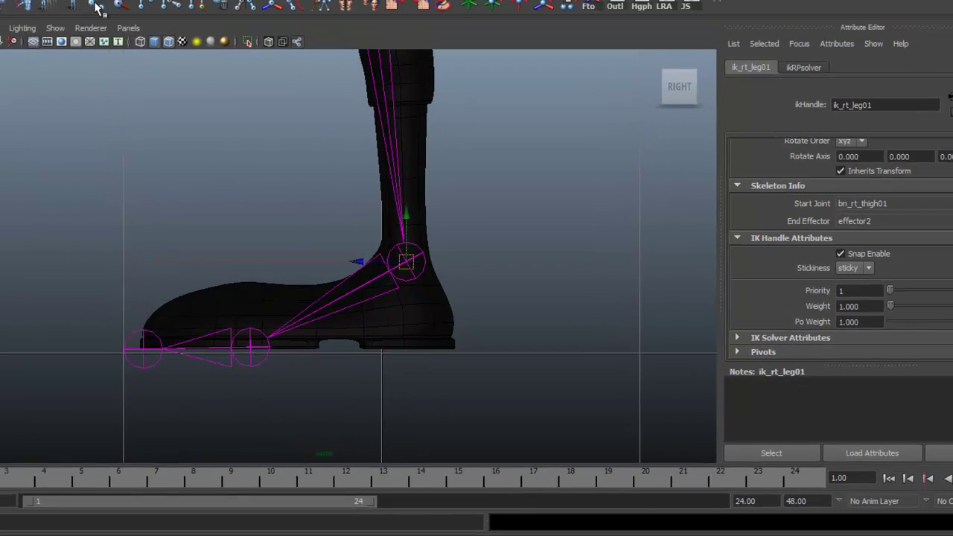
- Start a new chain with the Joint Tool by placing its first joint at the back of the boot's heel
left_click(95, 6)
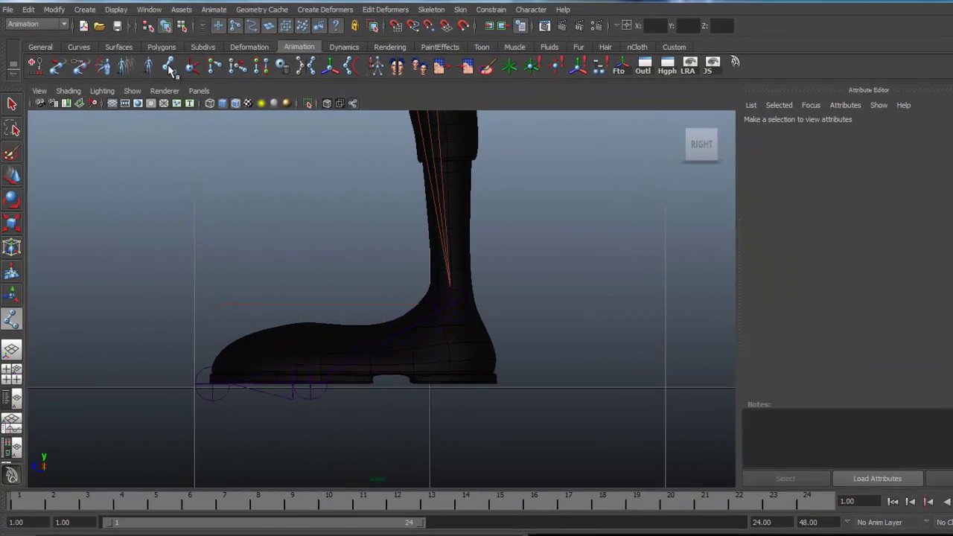
left_click(432, 9)
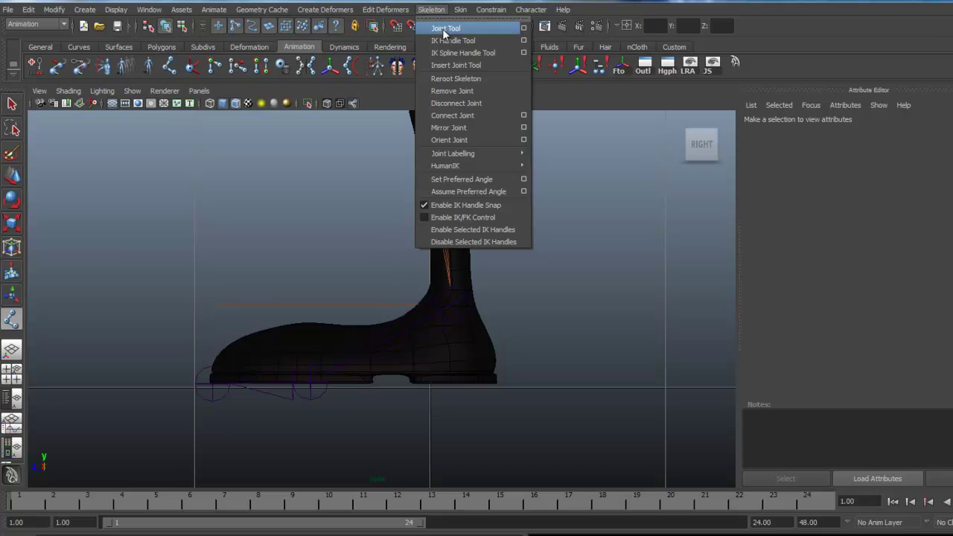
left_click(446, 29)
scroll(534, 422, "up", 3)
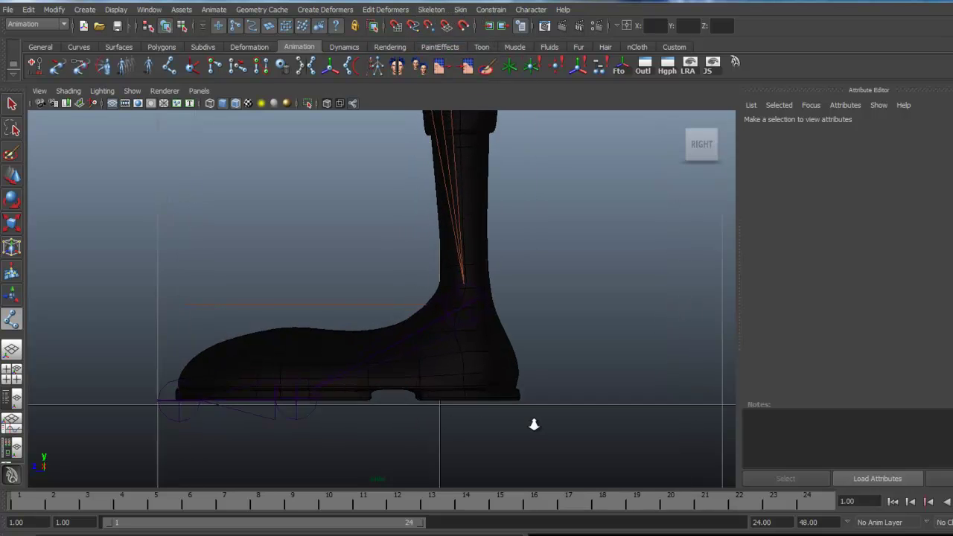
left_click(517, 397)
left_click_drag(518, 397, 519, 403)
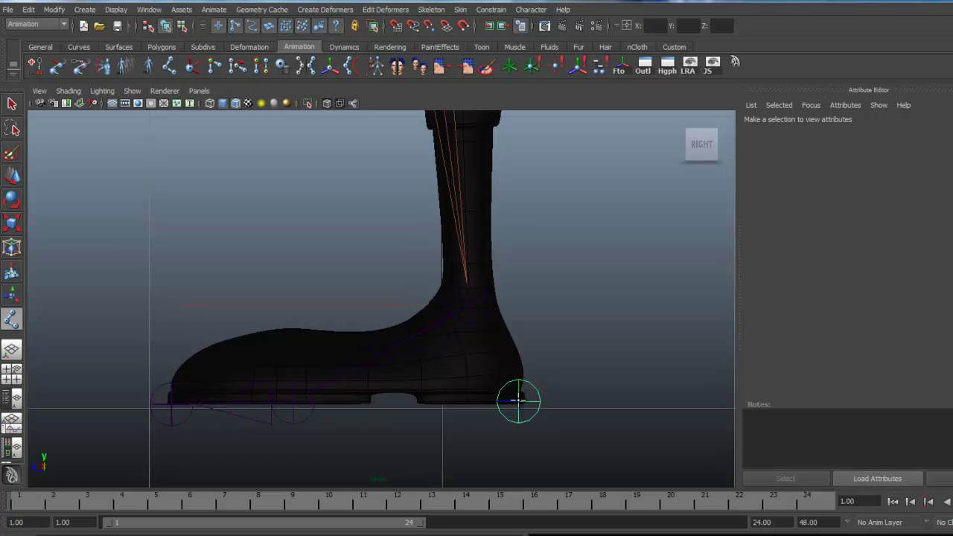
left_click_drag(518, 400, 521, 402)
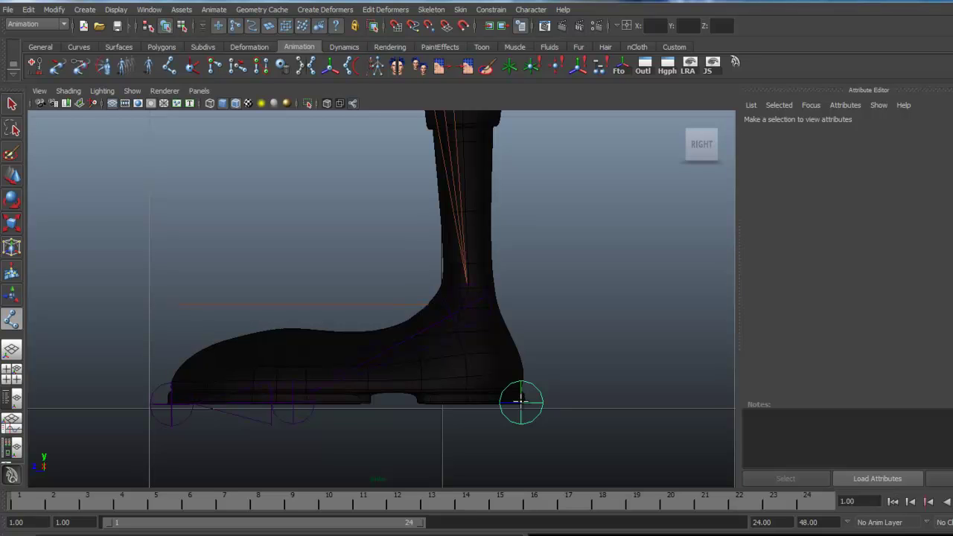
mouse_move(519, 402)
left_mouse_down()
mouse_move(519, 375)
mouse_move(523, 401)
left_mouse_up()
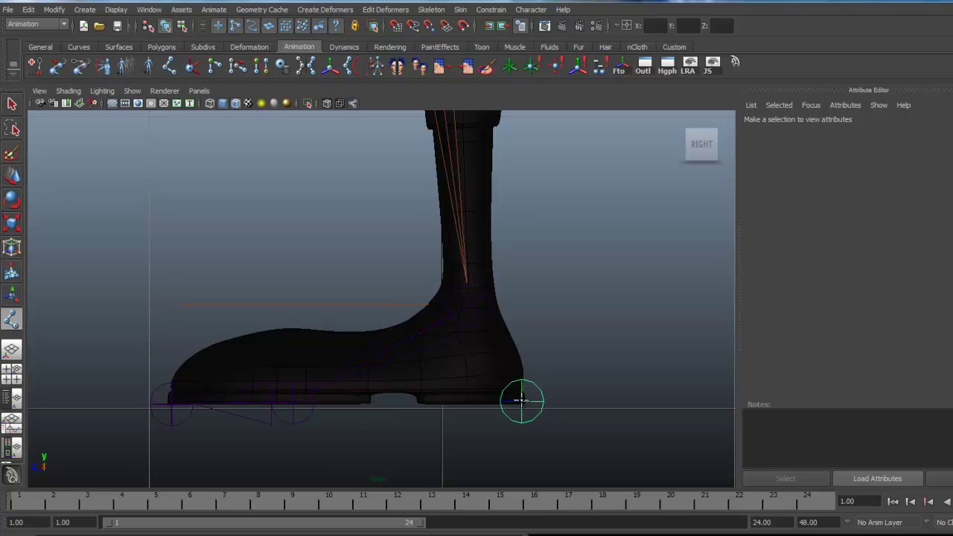
left_click_drag(521, 400, 522, 400)
key("Return")
- Continue the chain with joints over the existing toe, ball and ankle joints, and complete it
left_click_drag(166, 405, 170, 402)
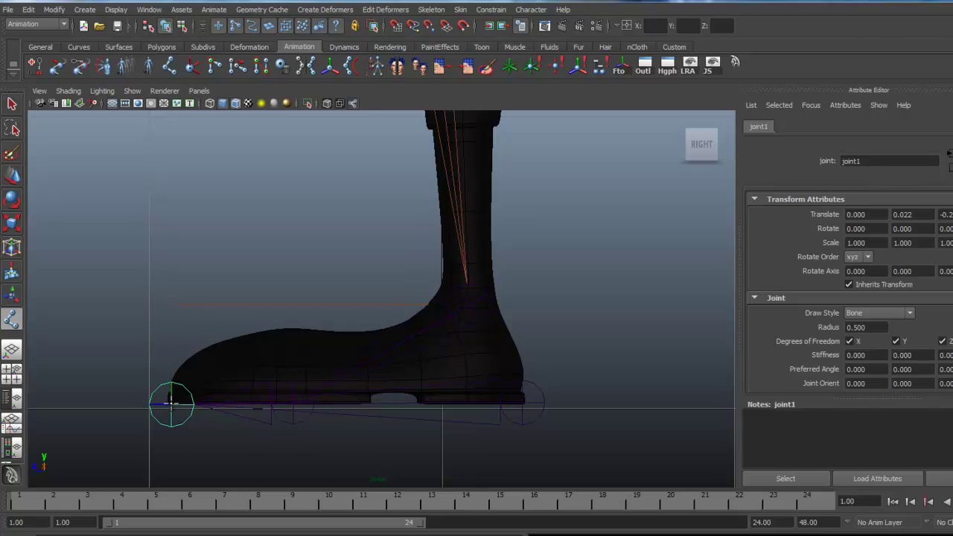
left_click_drag(264, 356, 294, 402)
left_click(329, 368)
left_click_drag(442, 280, 468, 305)
left_click(468, 304)
key("Return")
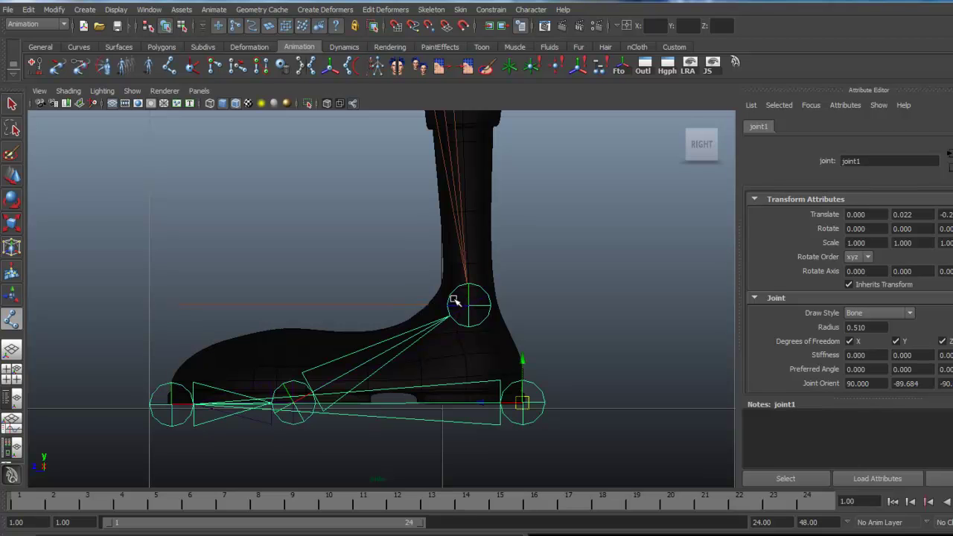
- In the perspective view, move the new foot chain along X only to 0.356, snapping it in line with the left ankle joint
key("space")
key("space")
left_click_drag(409, 319, 421, 410, "alt")
right_click_drag(357, 341, 408, 347, "alt")
left_click(360, 292)
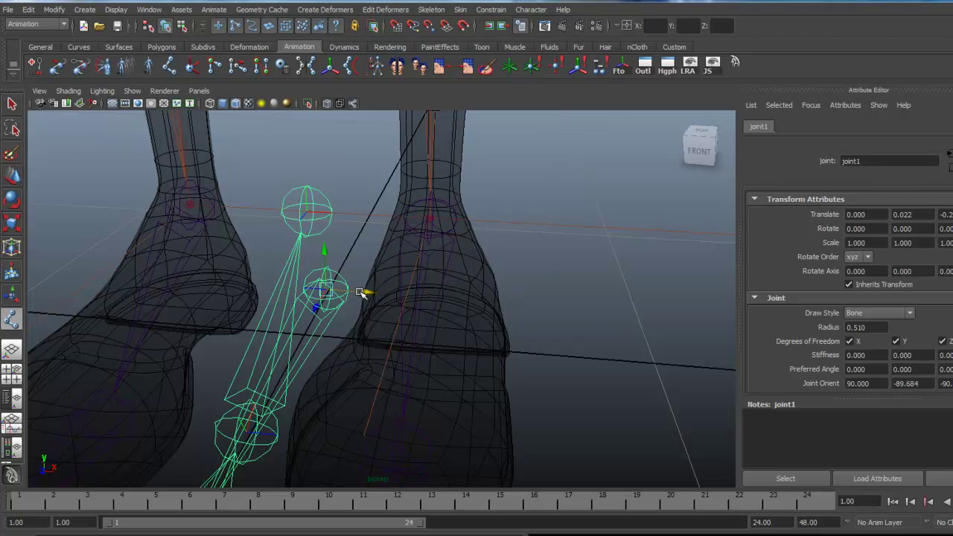
mouse_move(494, 366)
left_mouse_down("alt")
mouse_move(471, 361)
mouse_move(425, 379)
mouse_move(425, 411)
mouse_move(486, 364)
left_mouse_up("alt")
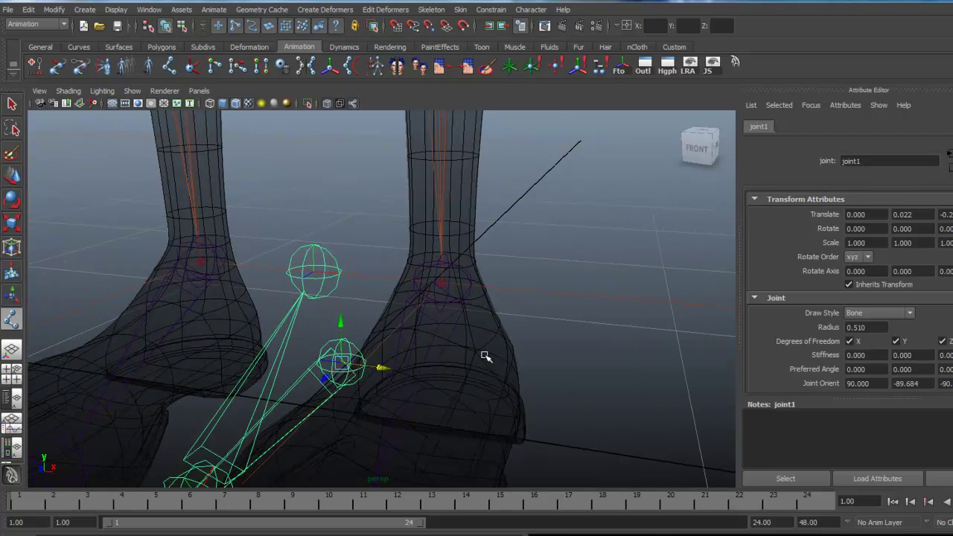
key("v")
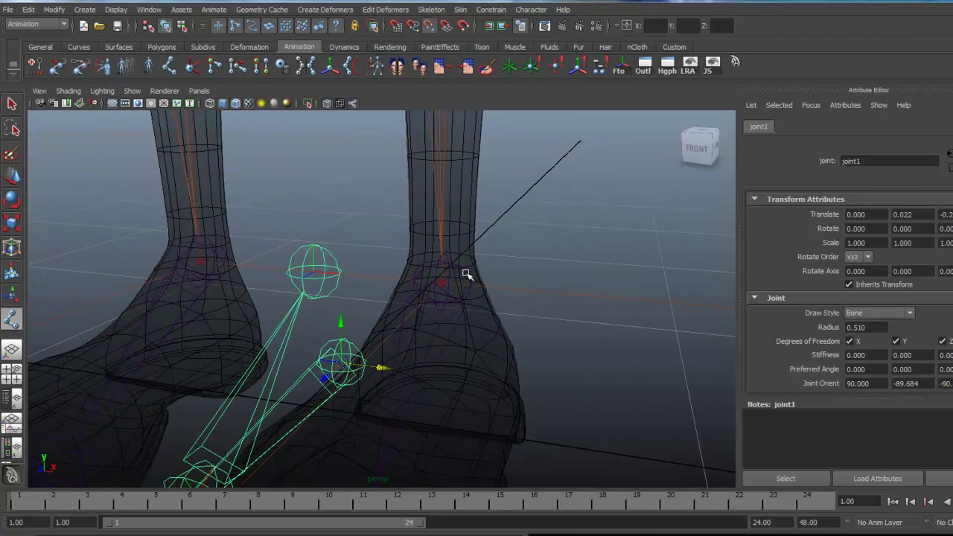
middle_click_drag(465, 275, 442, 275)
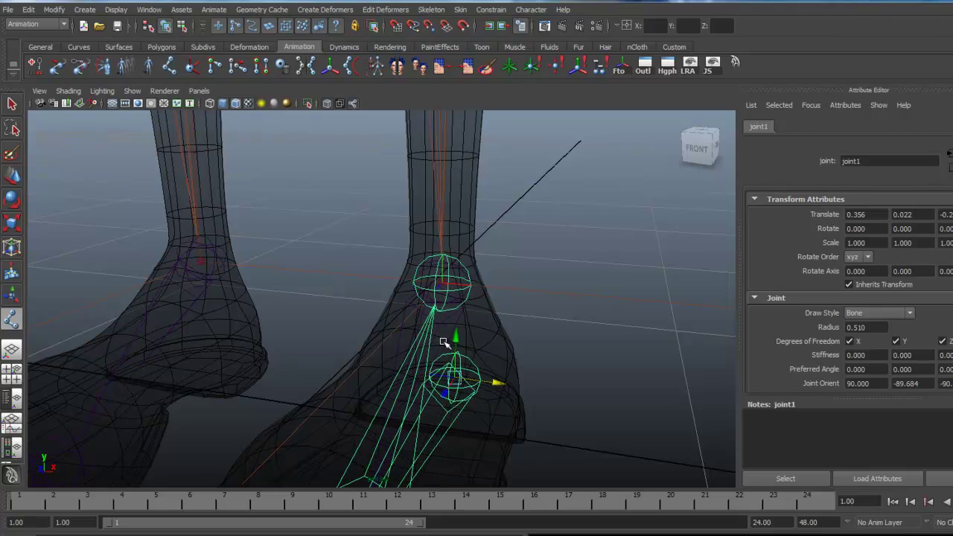
left_click_drag(469, 385, 438, 348, "alt")
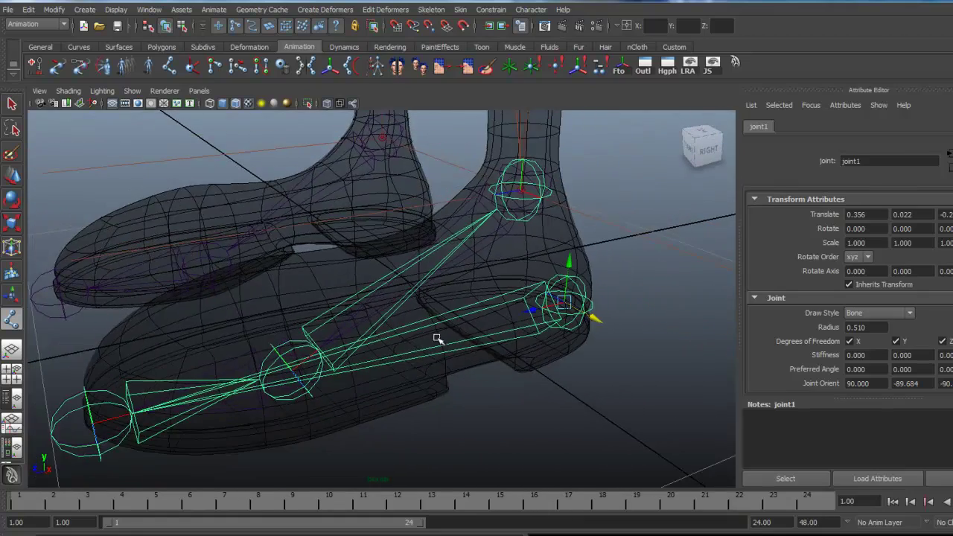
- Point-snap the new chain's toe joint exactly onto the character's existing left toe joint, moving only that joint without its children
middle_click_drag(438, 339, 443, 358, "alt")
right_click_drag(442, 357, 566, 287, "alt")
middle_click_drag(566, 288, 520, 250, "alt")
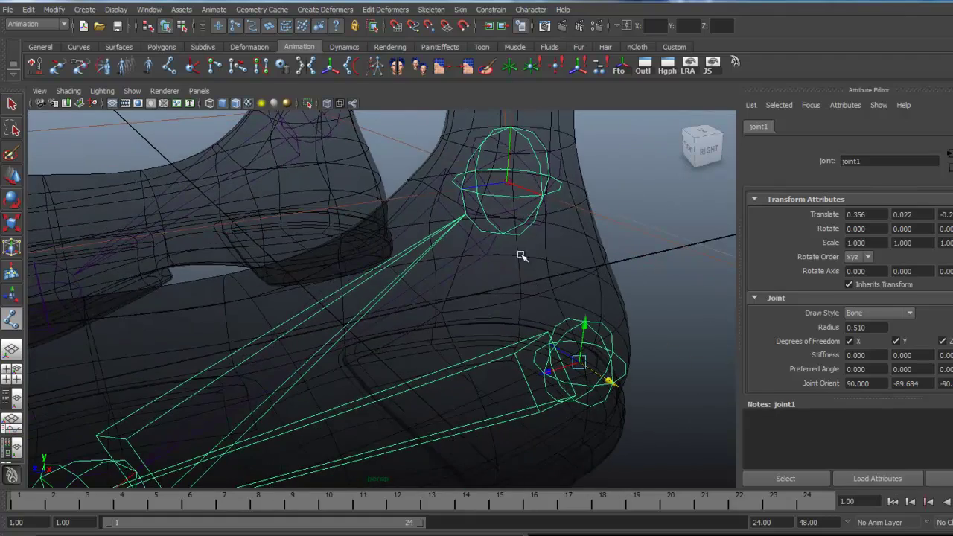
right_click_drag(522, 256, 416, 408, "alt")
left_click_drag(416, 409, 273, 392, "alt")
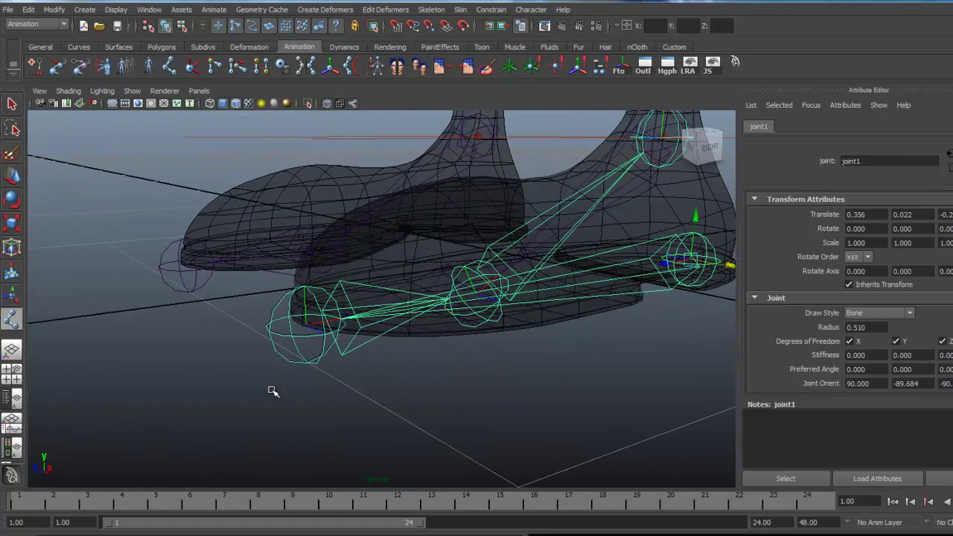
right_click_drag(223, 397, 356, 395, "alt")
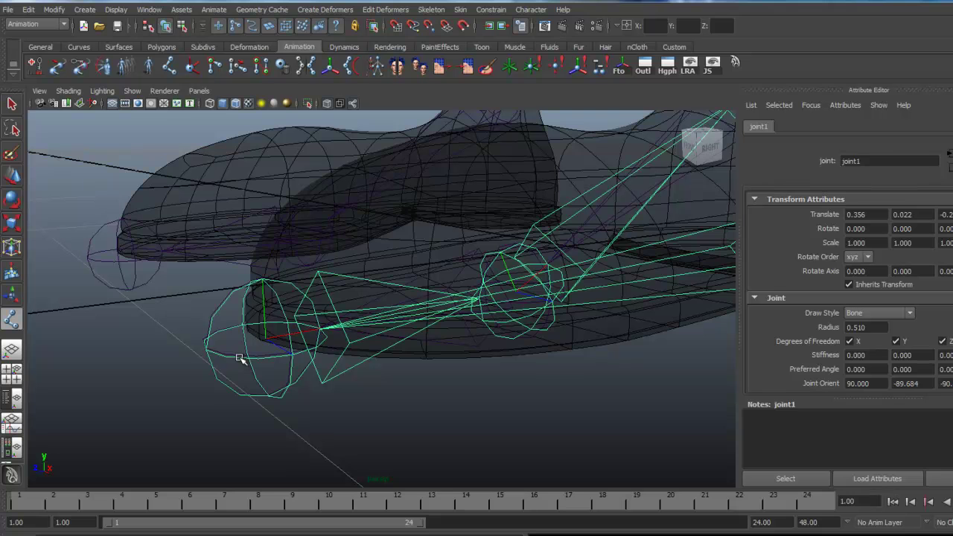
left_click(240, 359)
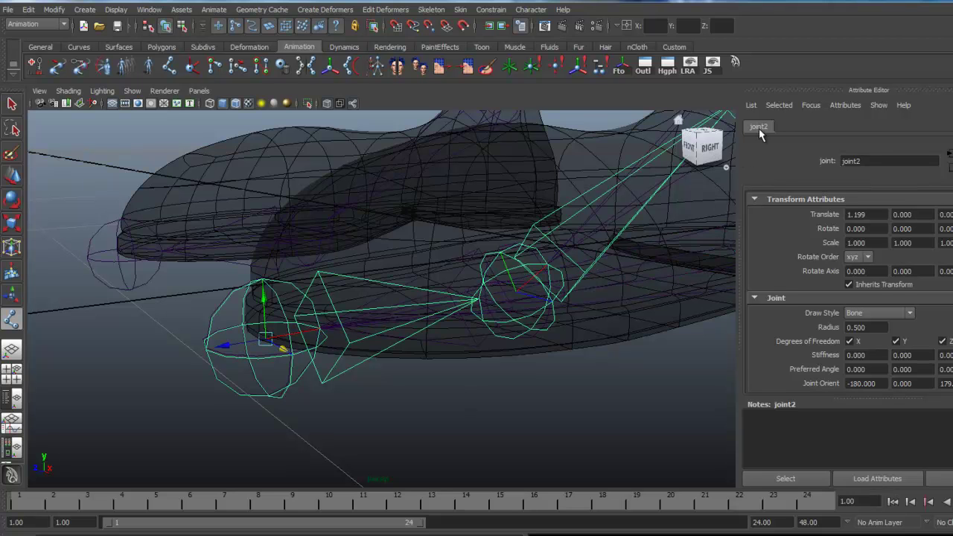
left_click_drag(583, 428, 452, 438, "alt")
right_click_drag(425, 440, 502, 440, "alt")
middle_click_drag(502, 440, 521, 428, "alt")
mouse_move(434, 335)
left_mouse_down("alt")
mouse_move(422, 383)
mouse_move(421, 323)
left_mouse_up("alt")
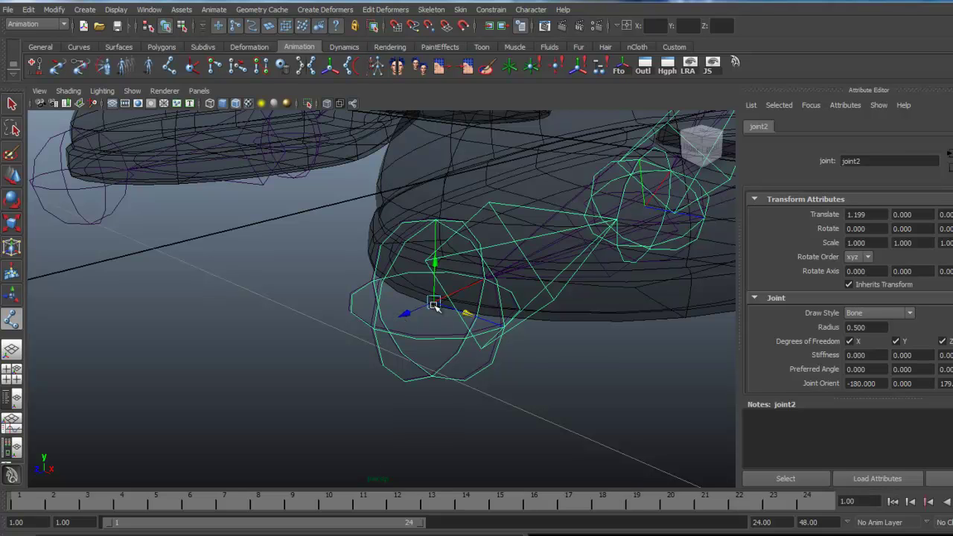
key("Insert")
key("v")
left_click_drag(435, 306, 432, 301)
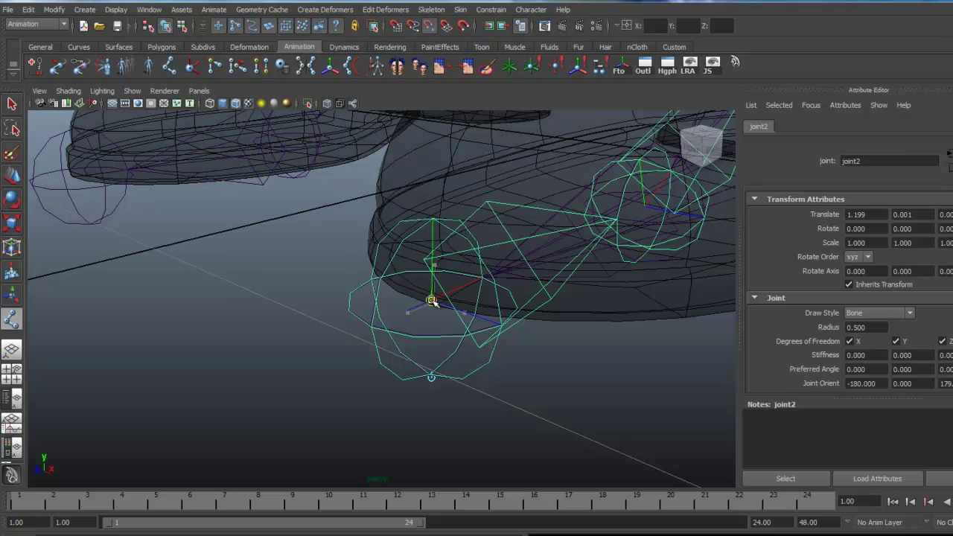
left_click_drag(545, 351, 543, 365, "alt")
key("Insert")
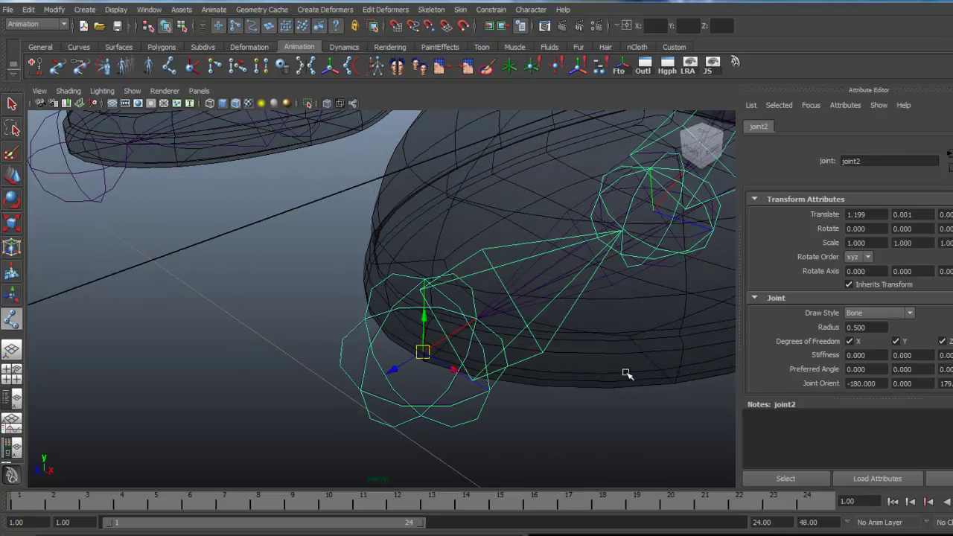
- Select the new chain's ball joint and point-snap it onto the existing left ball joint without moving its child
right_click_drag(605, 372, 551, 368, "alt")
middle_click_drag(567, 373, 524, 423, "alt")
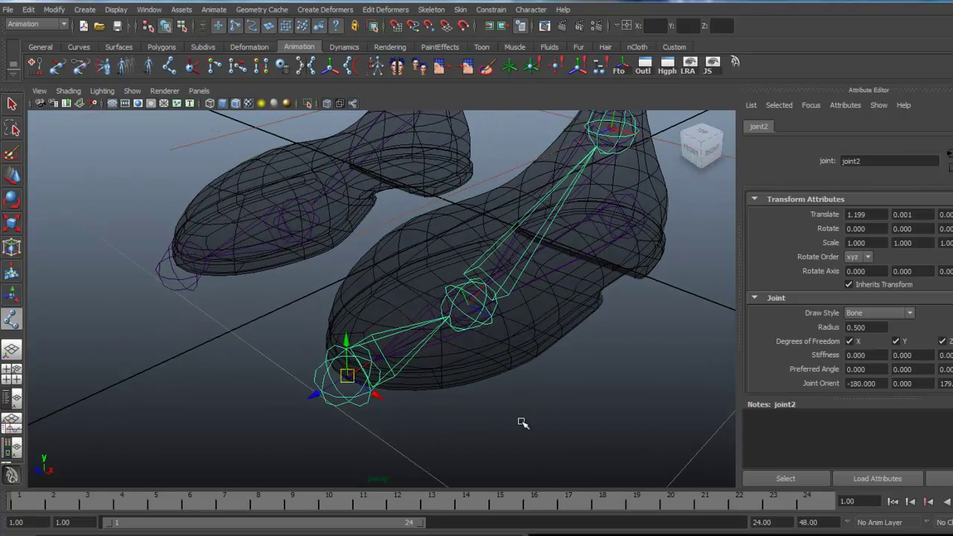
key("Up")
key("ctrl+z")
key("ctrl+z")
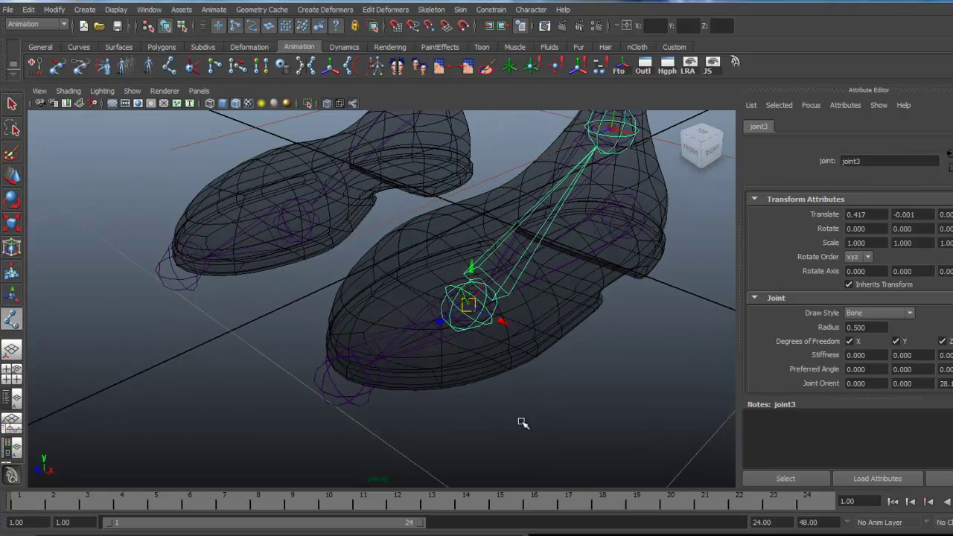
left_click_drag(490, 421, 453, 392, "alt")
right_click_drag(453, 391, 587, 391, "alt")
middle_click_drag(588, 391, 472, 415, "alt")
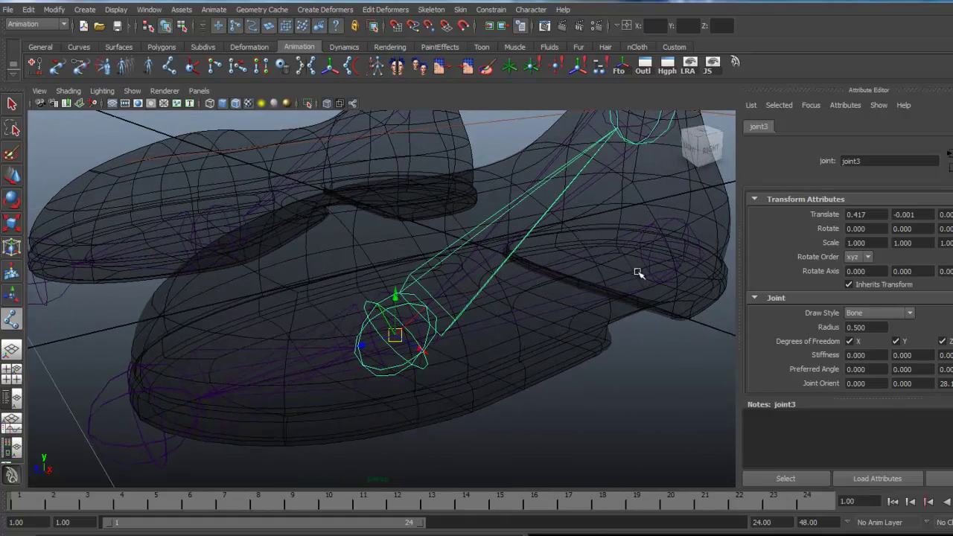
left_click_drag(433, 399, 428, 390, "alt")
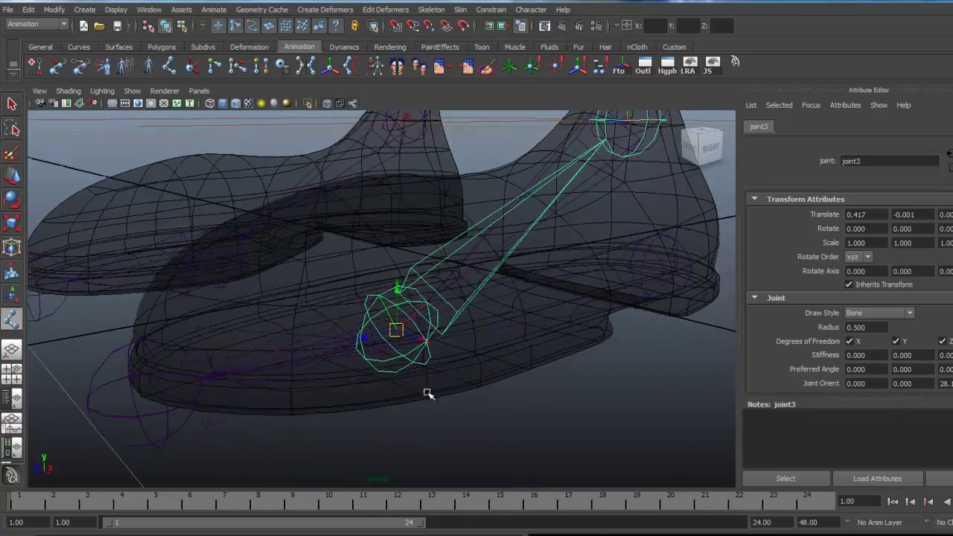
right_click_drag(393, 394, 495, 395, "alt")
middle_click_drag(493, 390, 497, 388, "alt")
left_click_drag(426, 397, 422, 396, "alt")
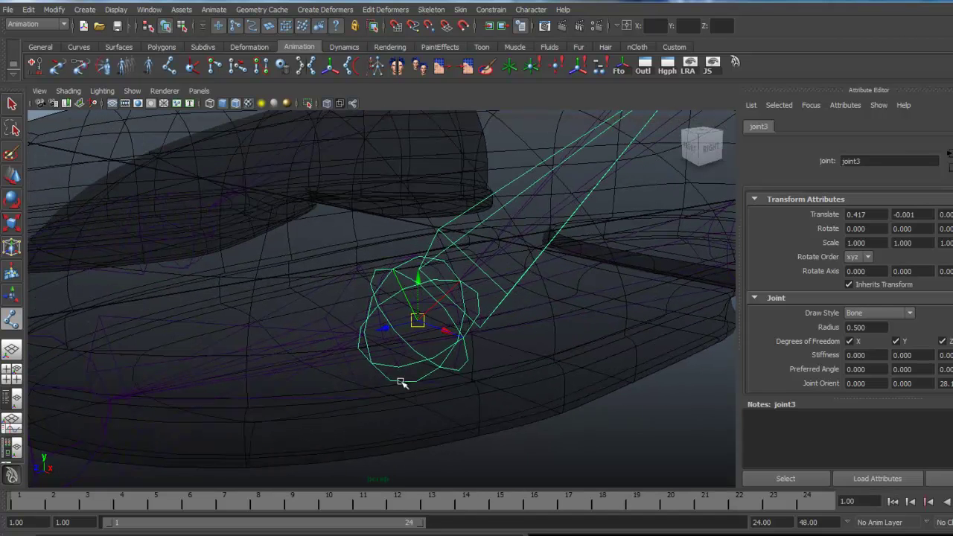
left_click_drag(383, 375, 393, 378, "alt")
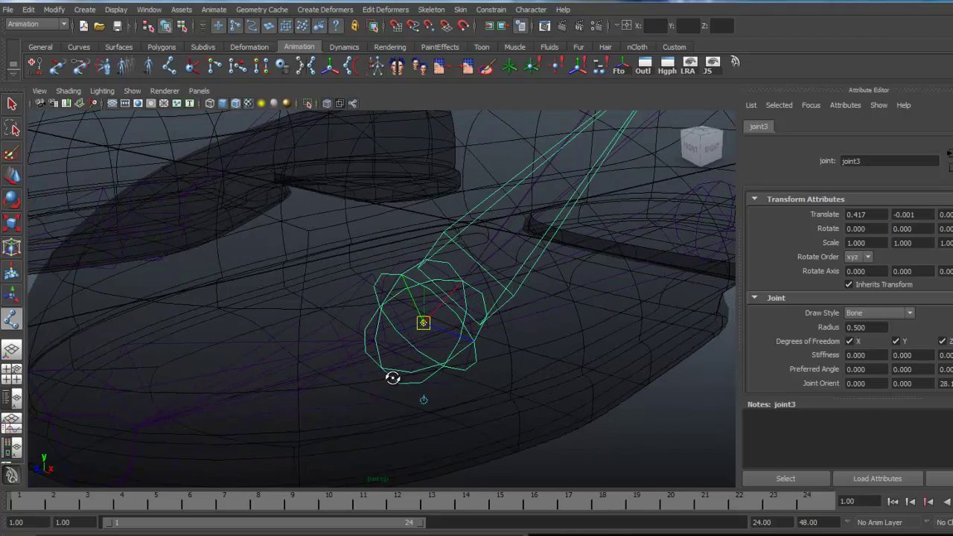
key("v")
left_click_drag(425, 325, 370, 400)
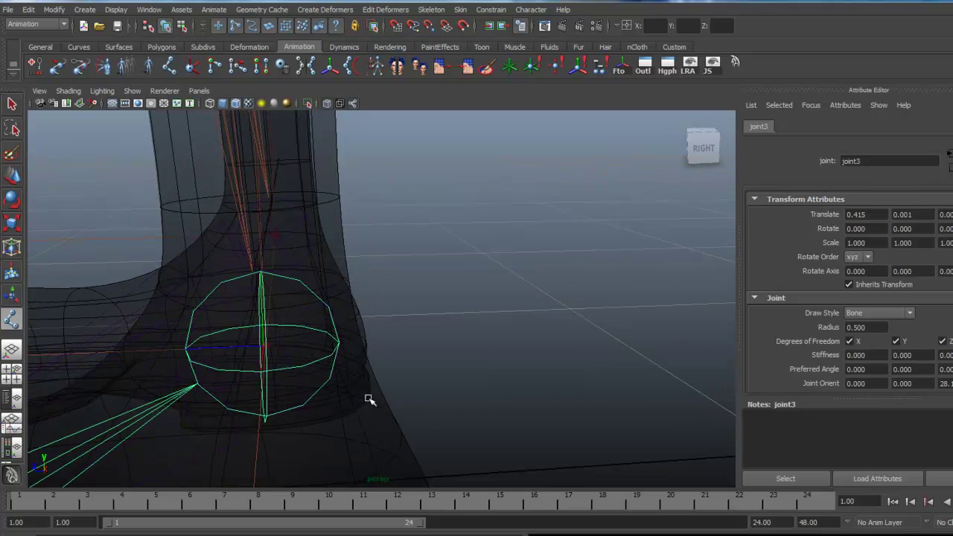
- Select the ankle joint at the end of the new chain and point-snap its pivot onto the existing left ankle joint
left_click(316, 362)
left_click_drag(304, 417, 332, 419, "alt")
scroll(333, 419, "down", 5)
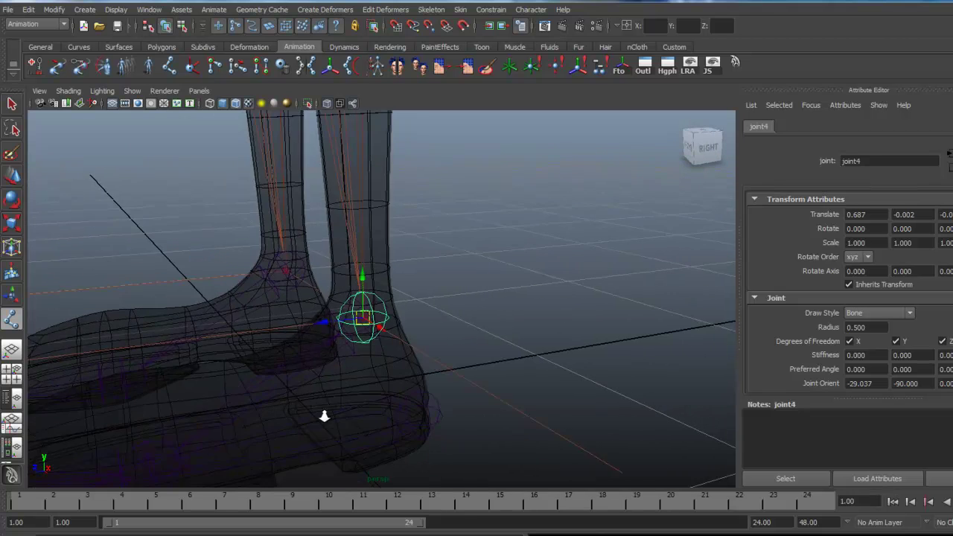
key("Up")
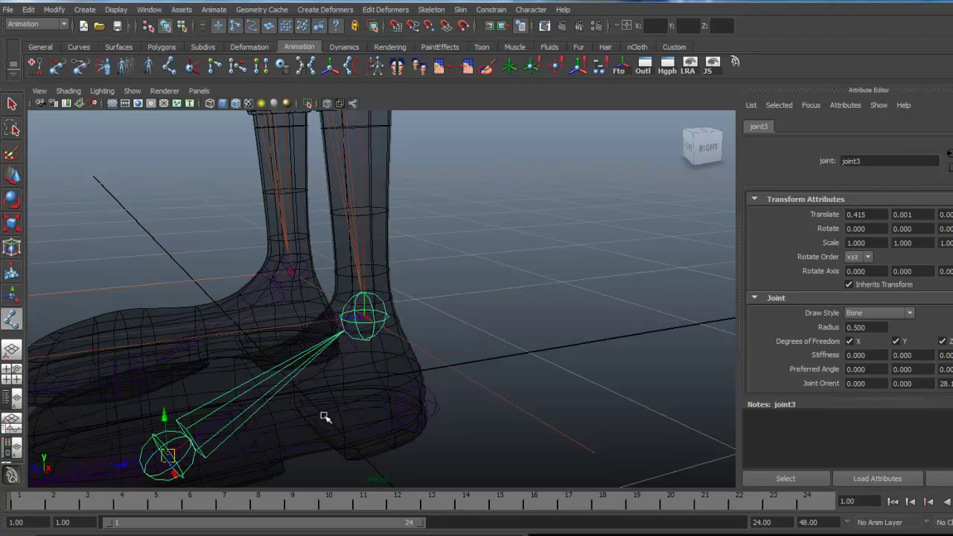
key("Up")
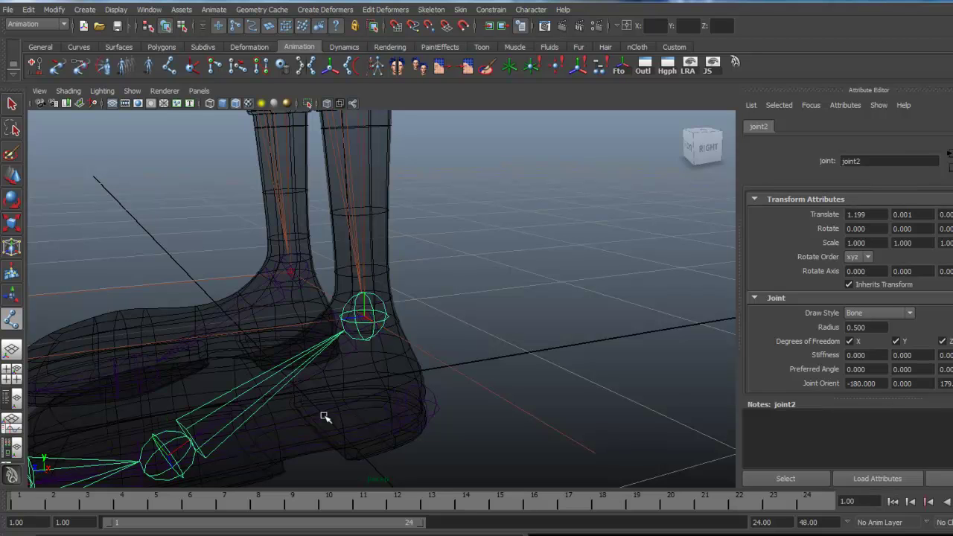
key("Down")
key("Down")
right_click_drag(287, 386, 459, 380, "alt")
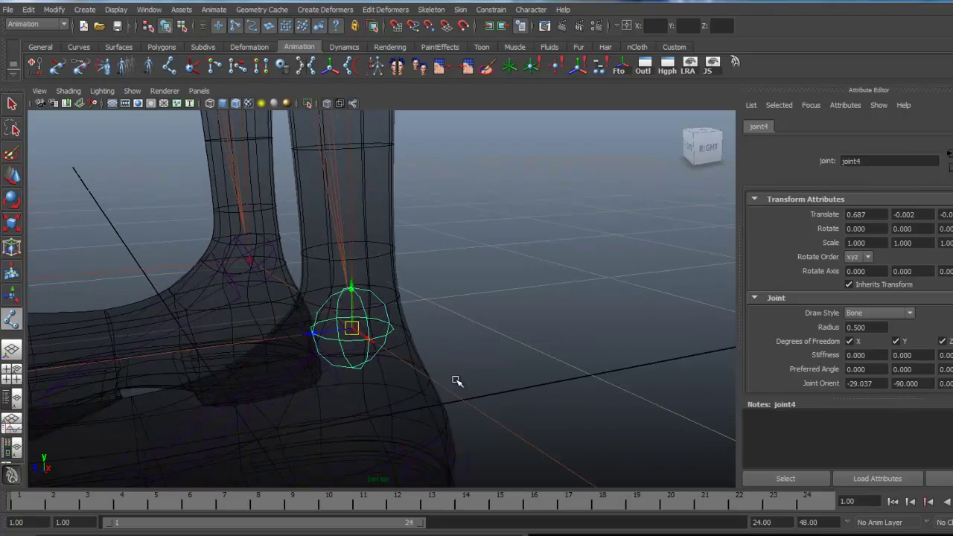
middle_click_drag(459, 379, 521, 336, "alt")
right_click_drag(313, 380, 507, 364, "alt")
left_click_drag(372, 377, 420, 383, "alt")
key("Insert")
key("v")
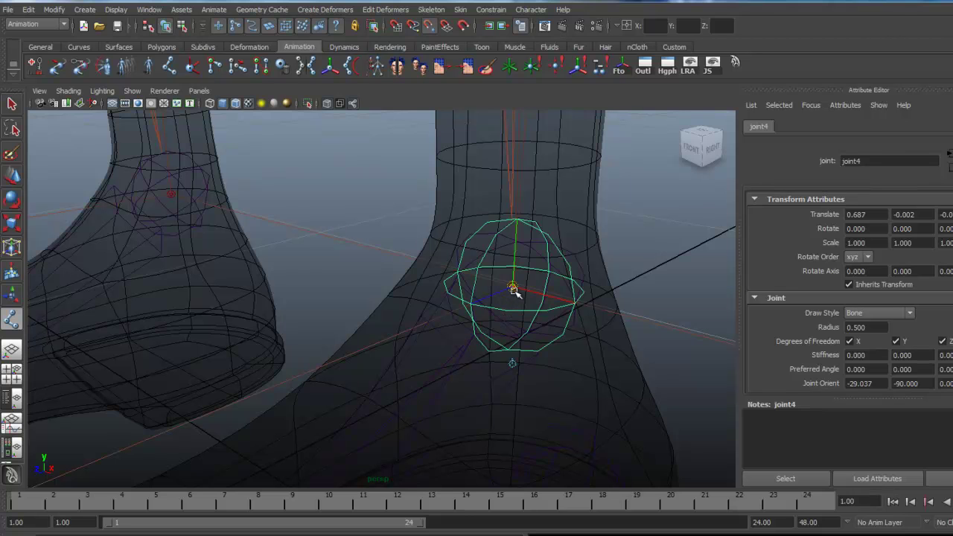
left_click_drag(512, 287, 518, 287)
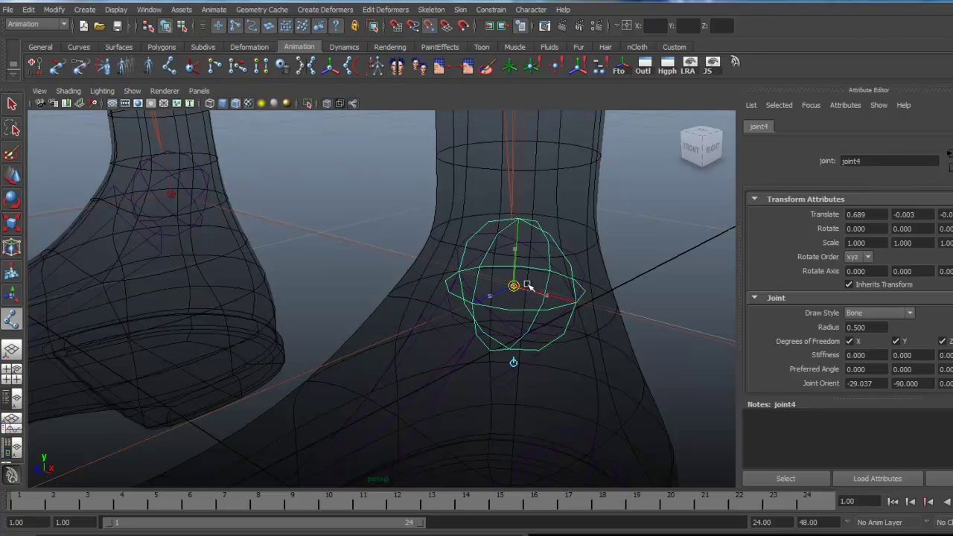
left_click_drag(544, 405, 487, 406, "alt")
key("Insert")
- Highlight the whole new chain from its heel joint and examine how its toe joint lines up with the existing one
left_click_drag(562, 358, 529, 295, "alt")
left_click(529, 280)
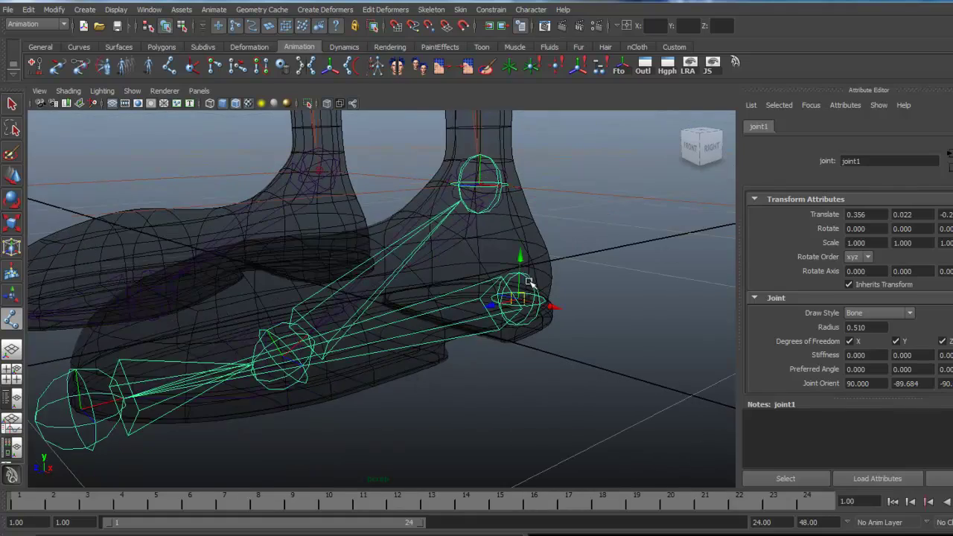
left_click_drag(349, 408, 440, 400, "alt")
middle_click_drag(440, 400, 434, 407, "alt")
left_click_drag(434, 407, 258, 341, "alt")
right_click_drag(349, 413, 385, 419, "alt")
middle_click_drag(385, 419, 400, 381, "alt")
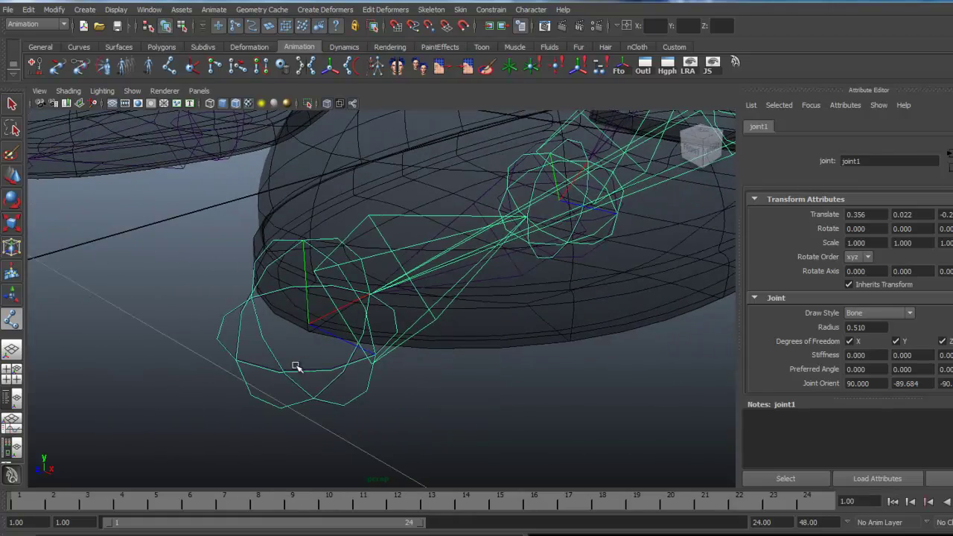
left_click_drag(268, 392, 369, 372, "alt")
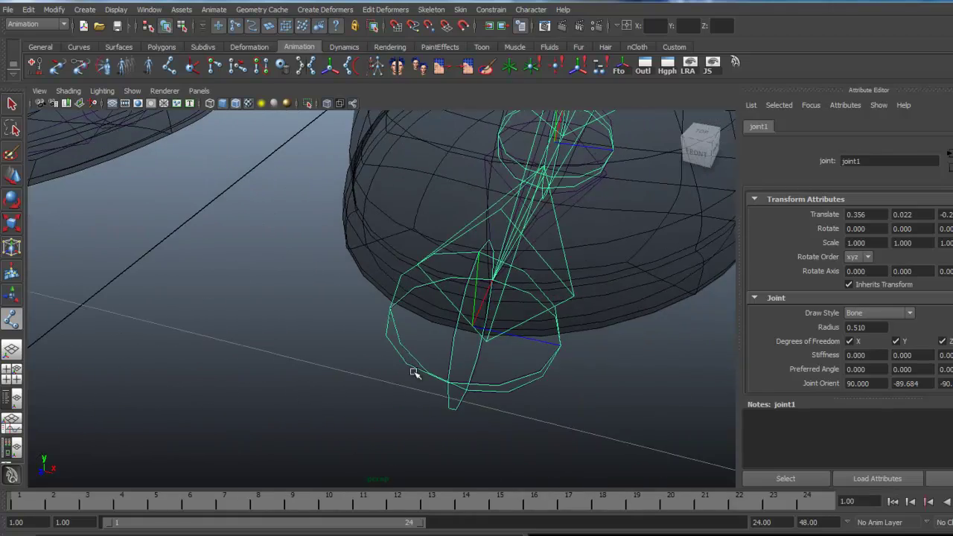
right_click_drag(414, 409, 471, 411, "alt")
left_click_drag(439, 413, 457, 415, "alt")
middle_click_drag(534, 399, 500, 397, "alt")
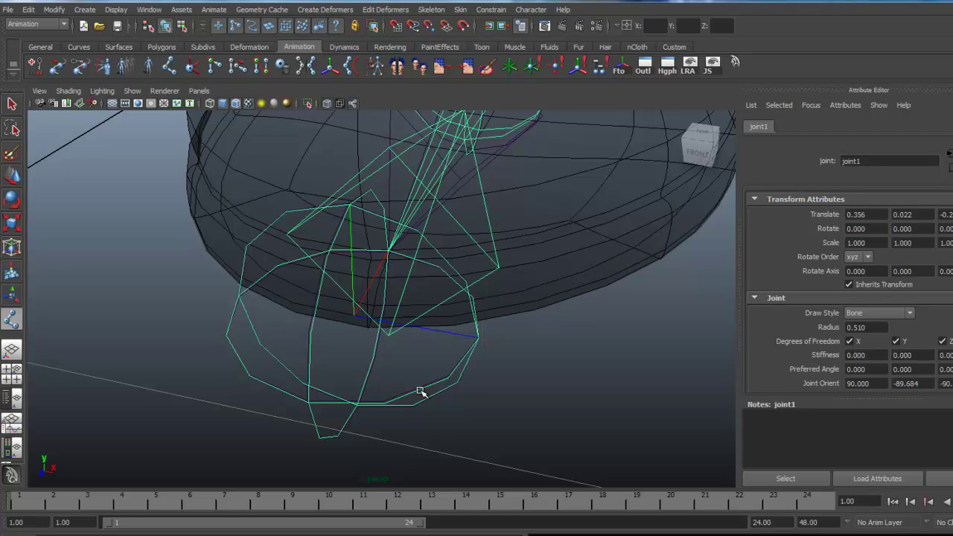
- Snap the new toe joint onto the existing toe joint again, bringing its translation to 1.199, 0.001, 0.003
key("Down")
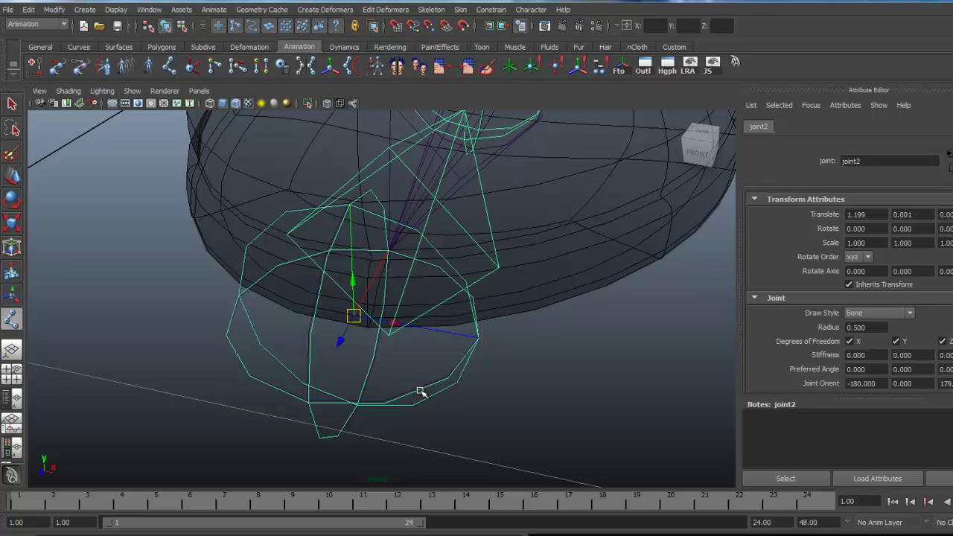
key("Insert")
key("v")
left_click_drag(350, 315, 325, 306)
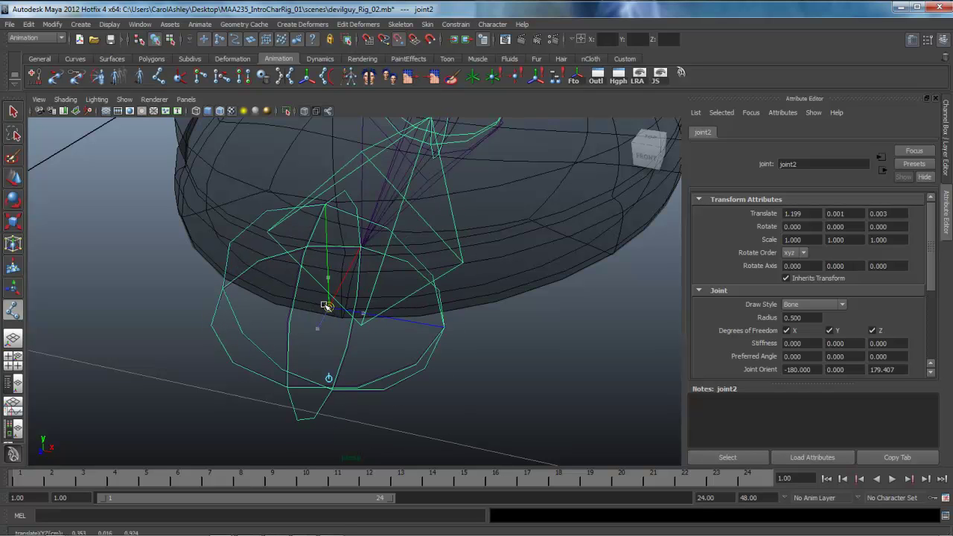
key("Insert")
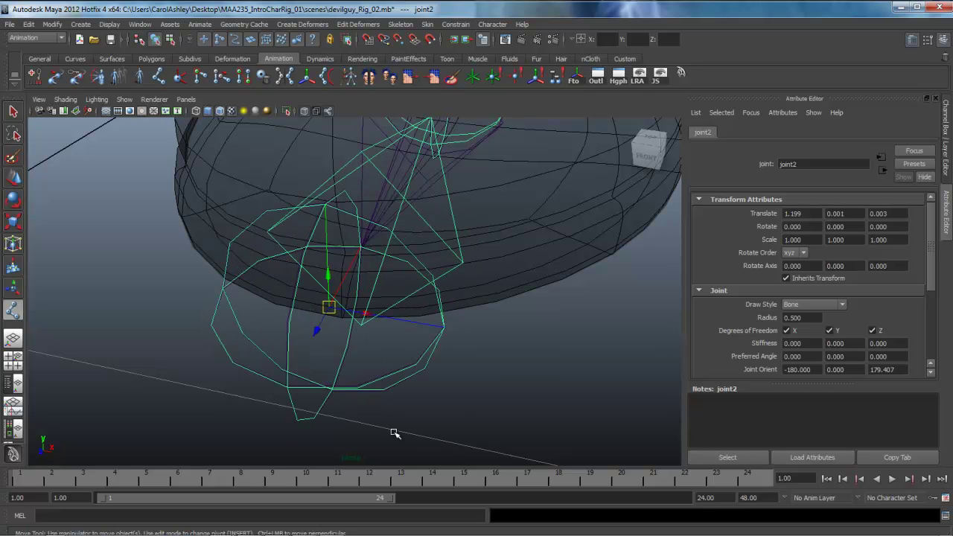
- Alternate the selection between the new toe joint and be_lt_toe01 to check that they coincide at the boot's tip
scroll(336, 422, "up", 4)
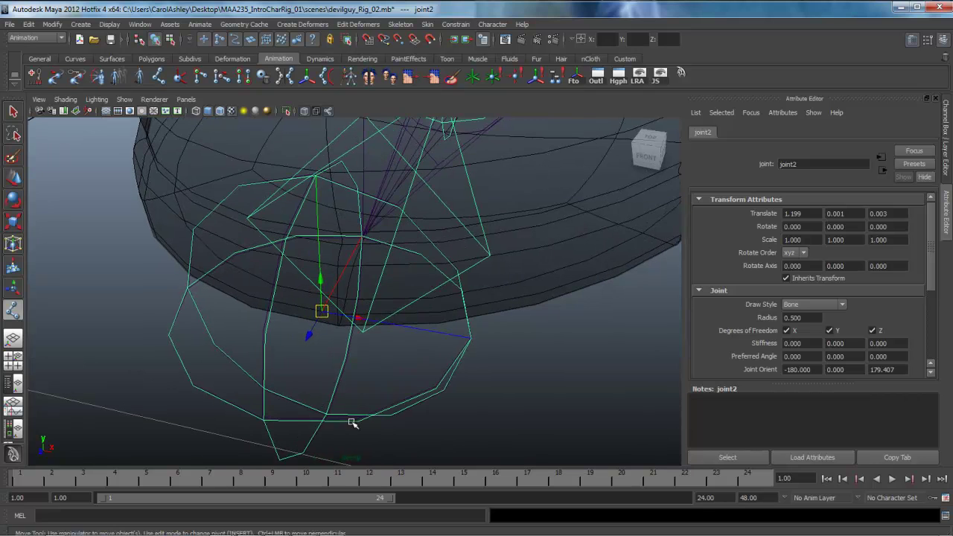
left_click(279, 417)
left_click(278, 422)
left_click(278, 417)
left_click(276, 420)
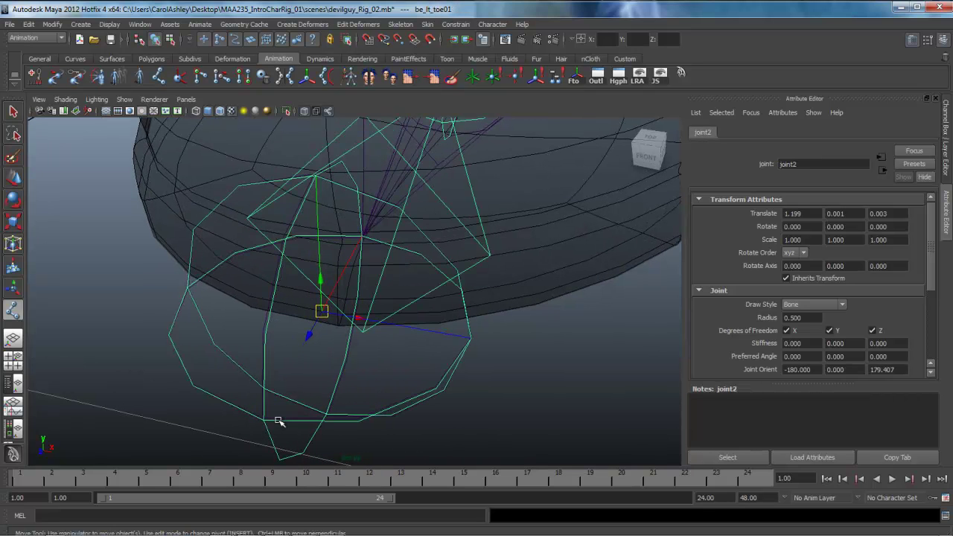
left_click(284, 416)
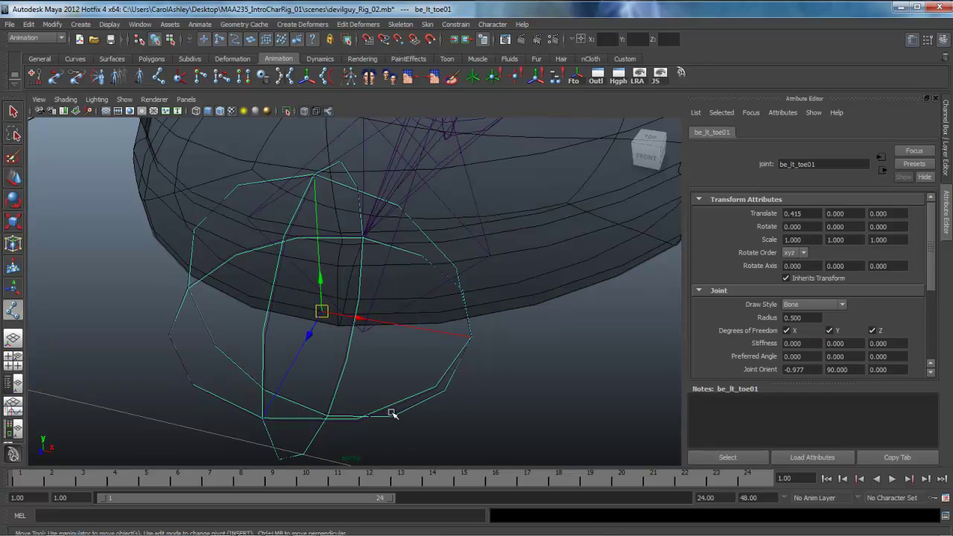
left_click(387, 411)
- Select the heel joint at the root of the new foot chain and show its transform channels with the display layers
left_click_drag(515, 437, 622, 297, "alt")
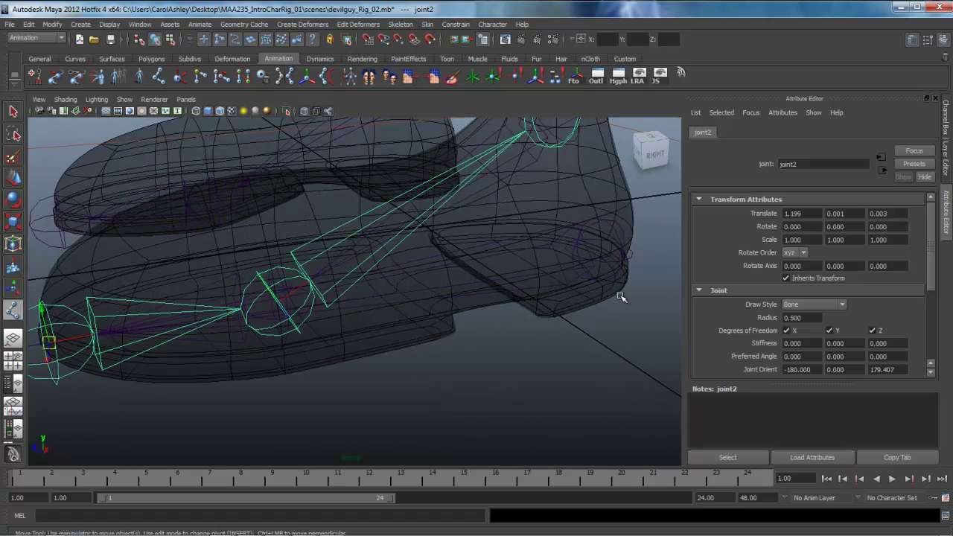
left_click(629, 258)
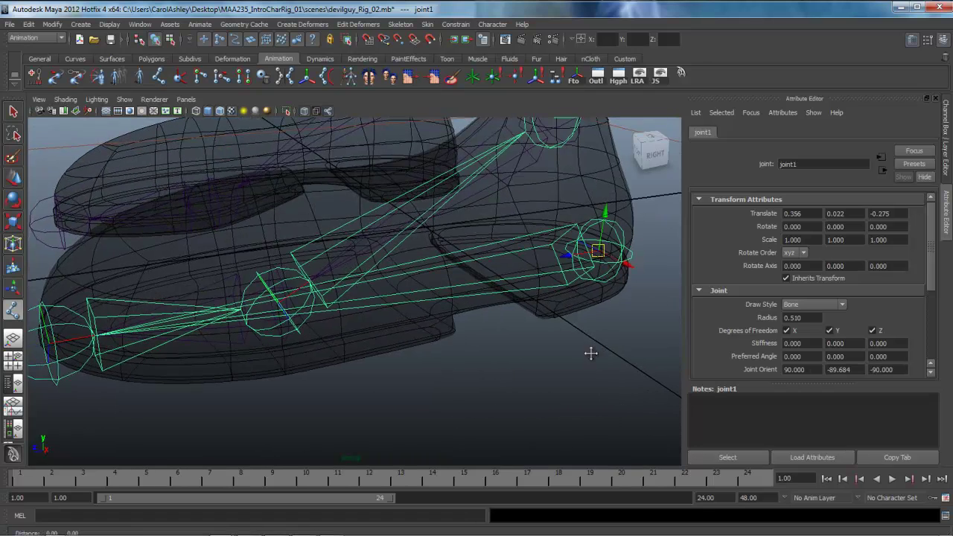
left_click_drag(594, 347, 621, 287, "alt")
left_click_drag(570, 362, 571, 375, "alt")
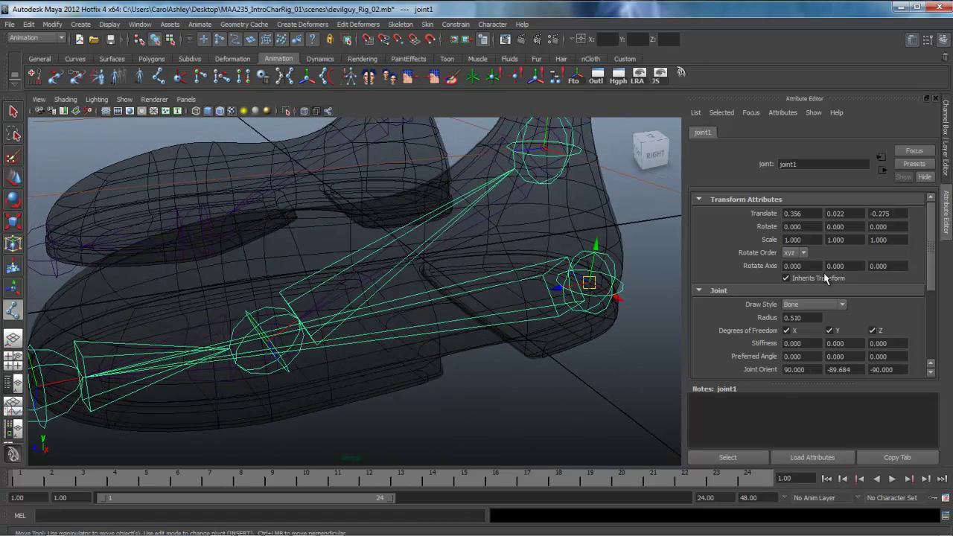
left_click(946, 174)
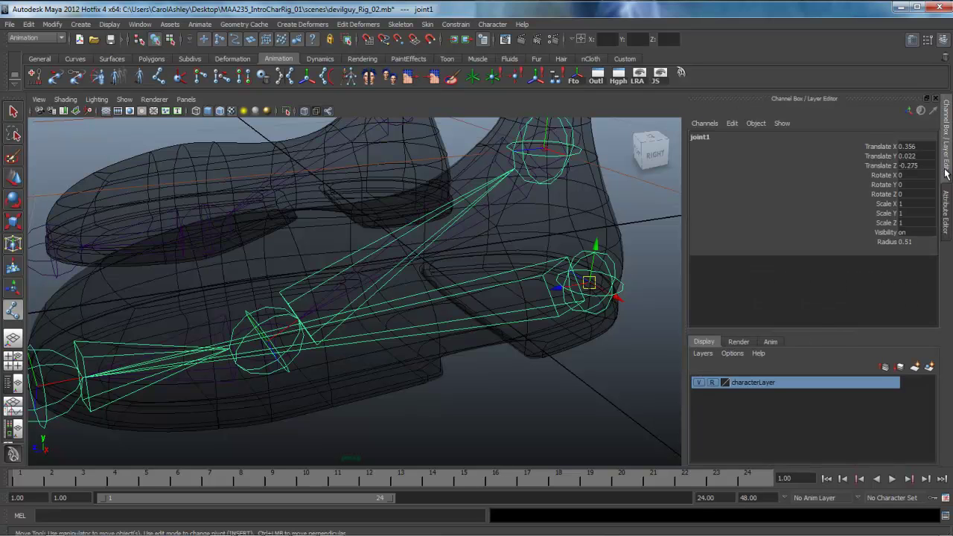
left_click_drag(490, 420, 454, 414, "alt")
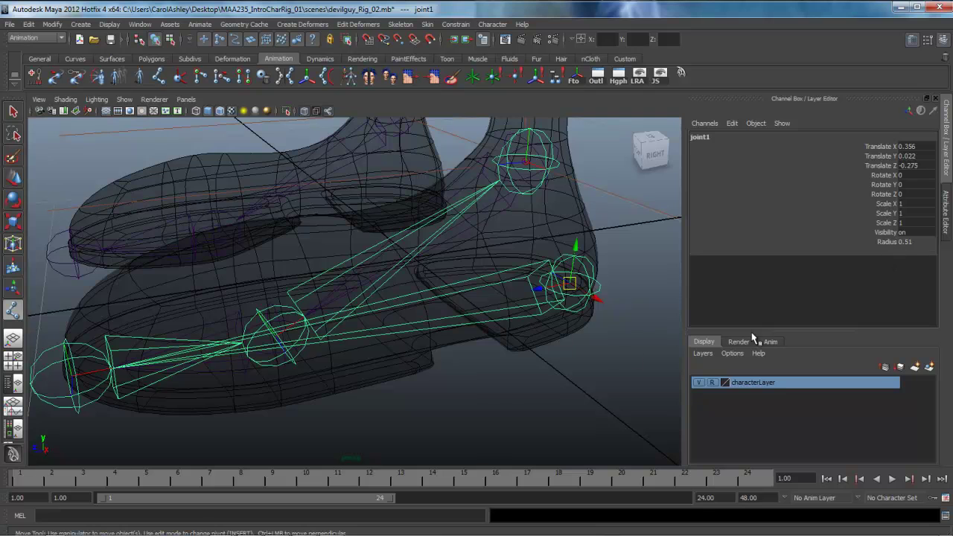
- Set the heel joint's radius to 0.6
left_click_drag(595, 371, 602, 366, "alt")
left_click(910, 241)
left_click(916, 241)
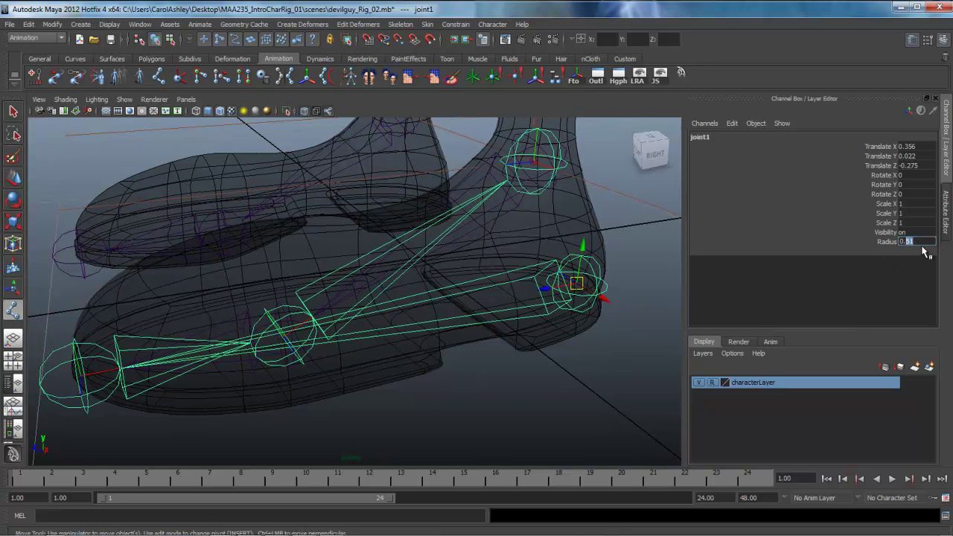
type("6")
key("Return")
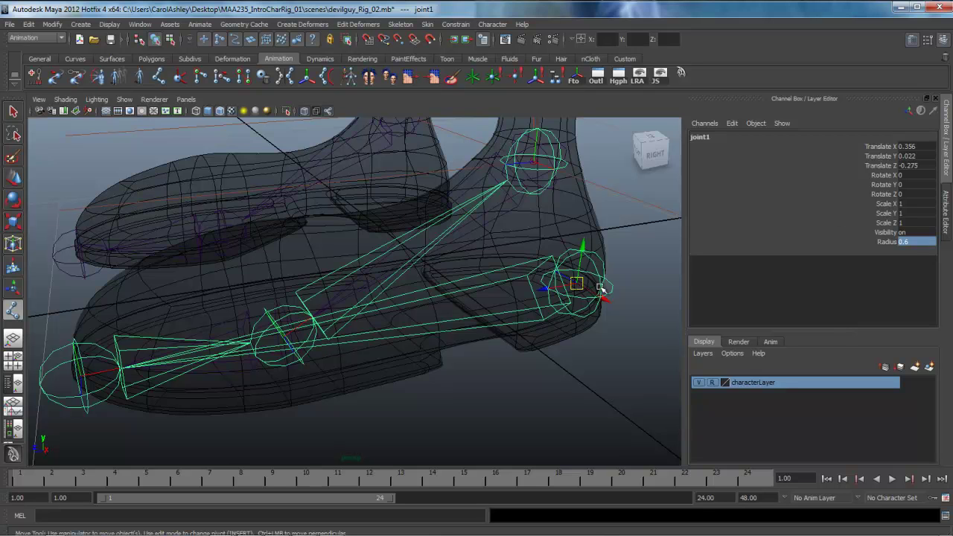
- Select the heel joint's whole hierarchy with the MEL command select -hi and set the radius of all its joints to 0.6
left_click(128, 516)
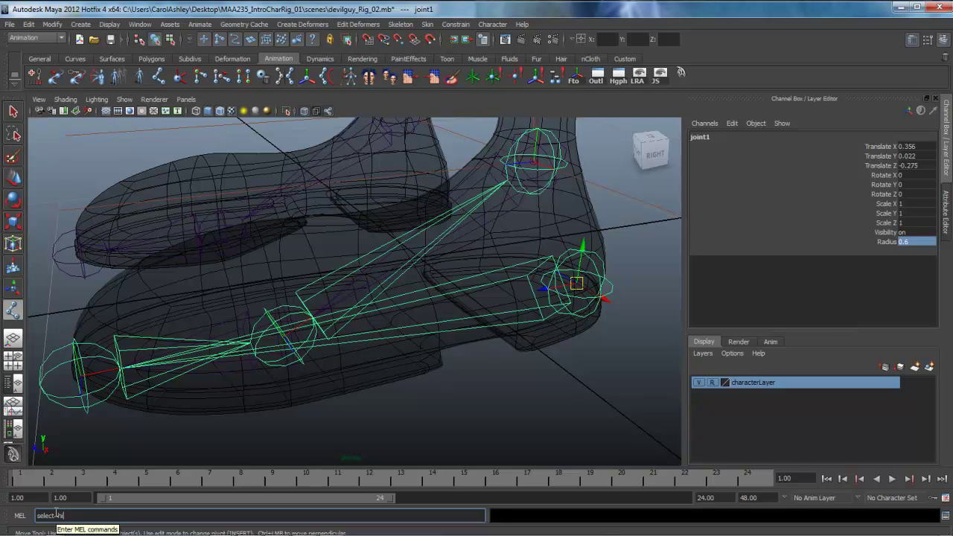
type("select -hi")
key("Return")
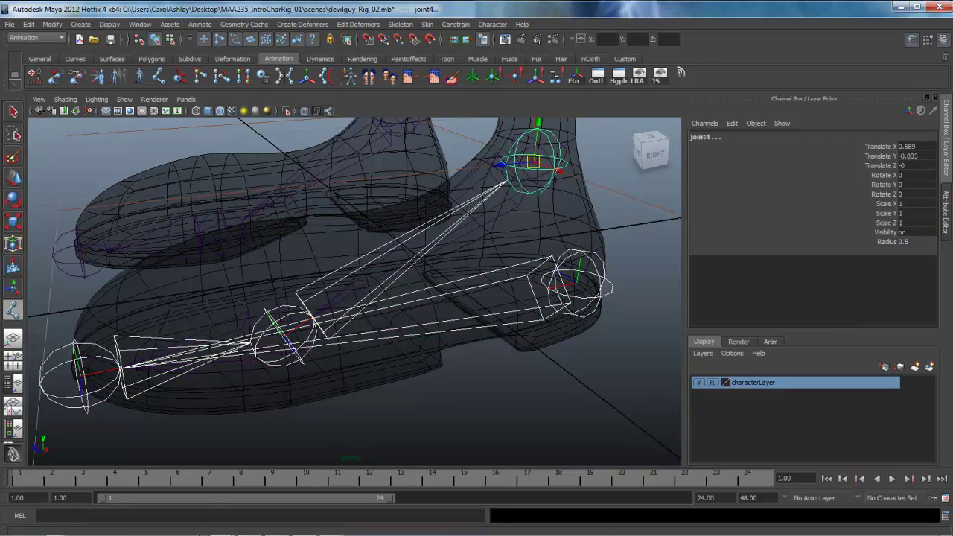
double_click(905, 242)
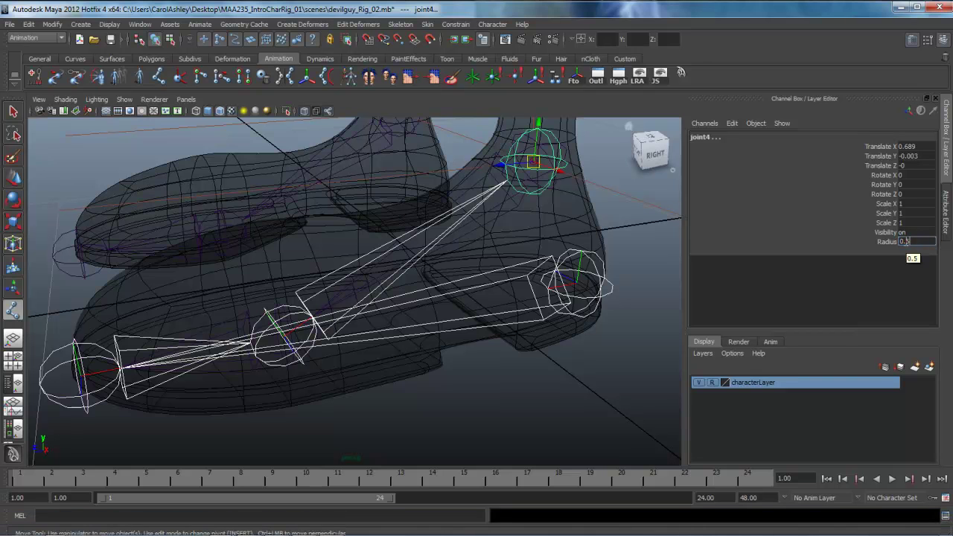
type("0.6")
key("Return")
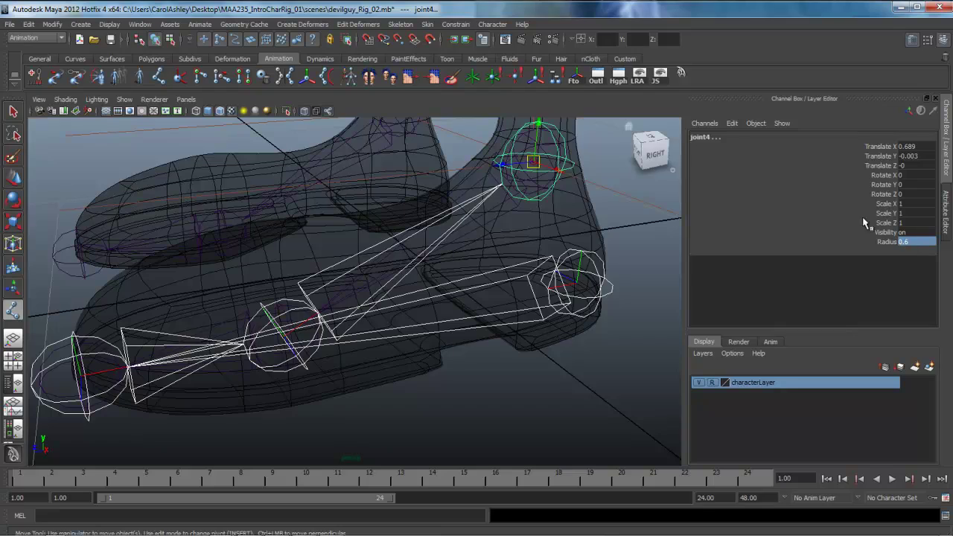
- Select the existing be_lt_toe01 joint and examine how its display size compares with the new toe joint around it
left_click_drag(378, 321, 238, 268, "alt")
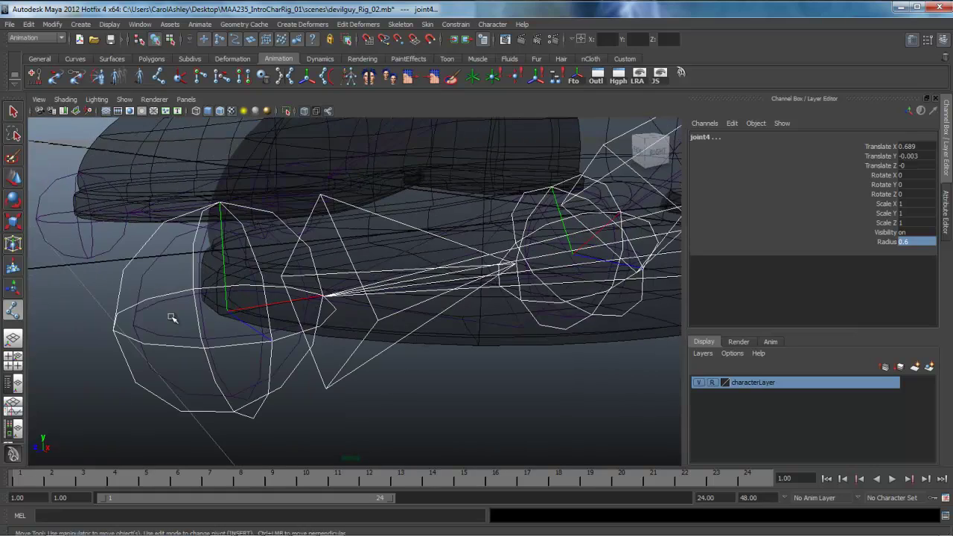
left_click(143, 280)
right_click_drag(462, 351, 412, 345, "alt")
left_click_drag(544, 347, 489, 349, "alt")
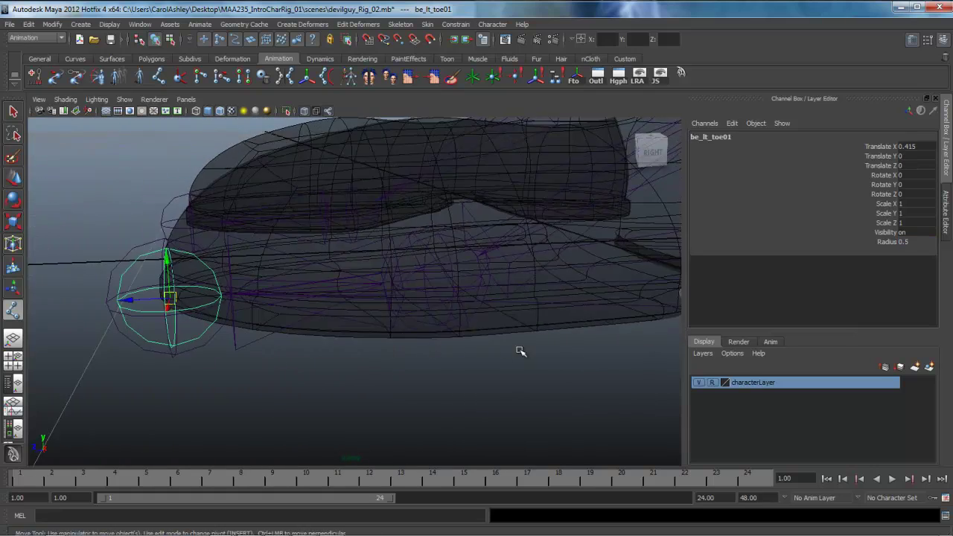
right_click_drag(490, 349, 423, 338, "alt")
middle_click_drag(479, 320, 422, 366, "alt")
left_click_drag(422, 367, 587, 330, "alt")
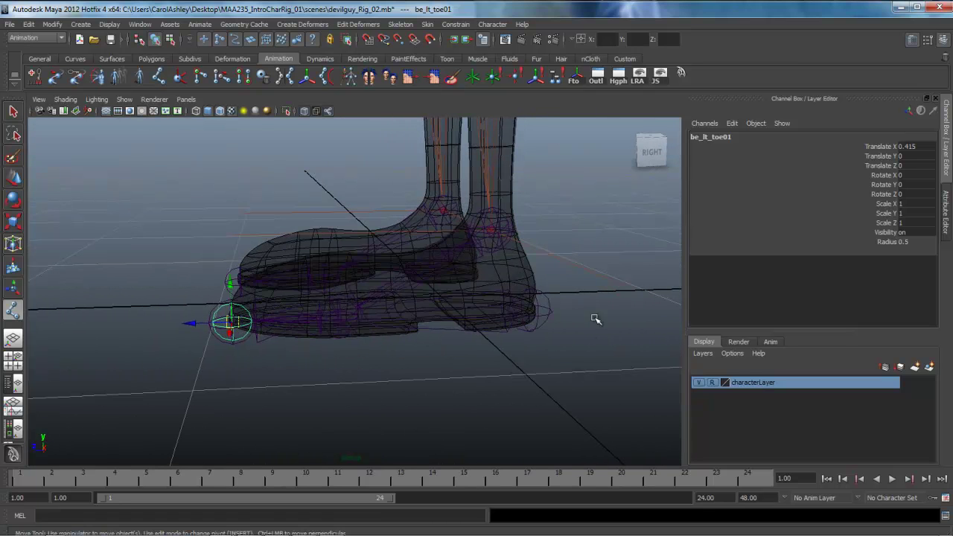
- Select the heel joint at the root of the new foot chain and rename it rl_lt_heel01
left_click(548, 301)
mouse_move(464, 357)
left_mouse_down("alt")
mouse_move(400, 366)
mouse_move(457, 372)
left_mouse_up("alt")
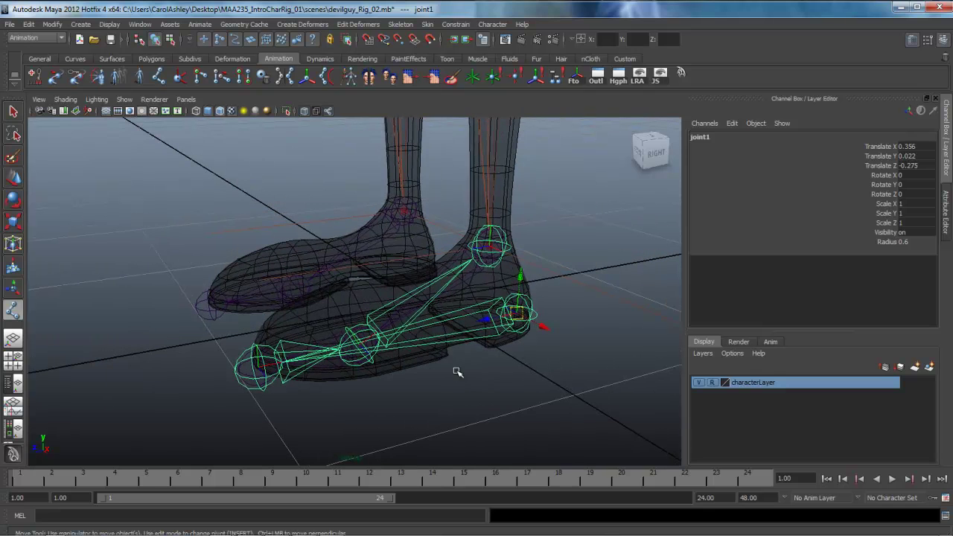
middle_click_drag(634, 249, 600, 301, "alt")
left_click(705, 138)
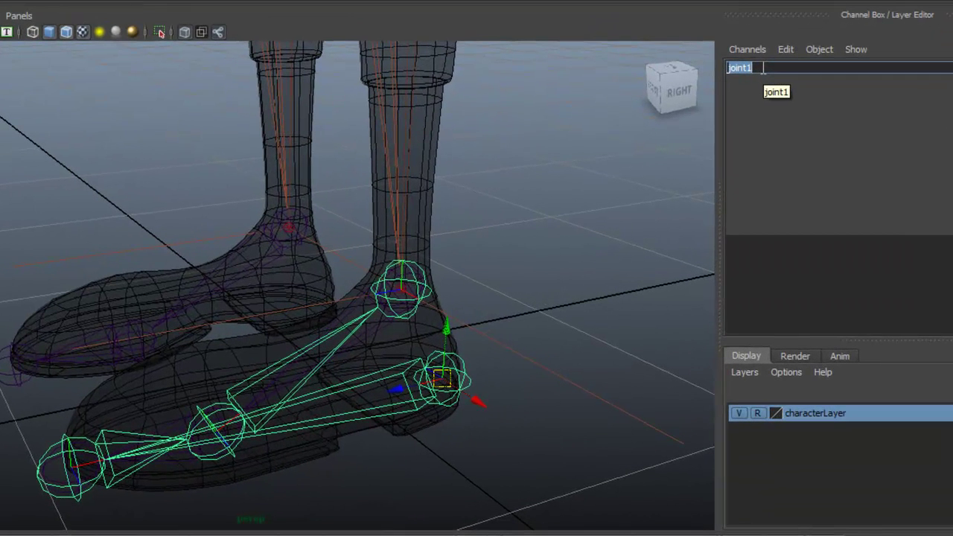
type("r")
type("l_lt")
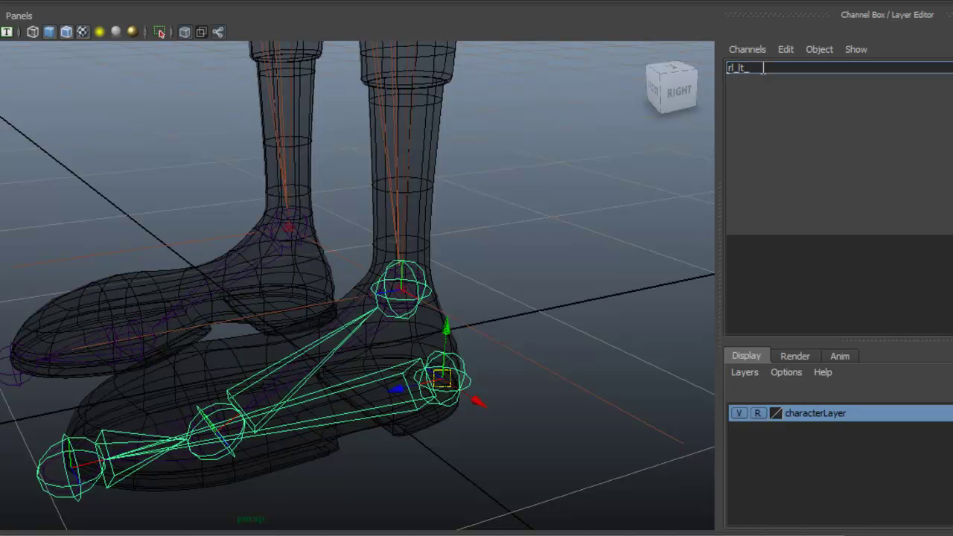
type("_heel01")
key("Return")
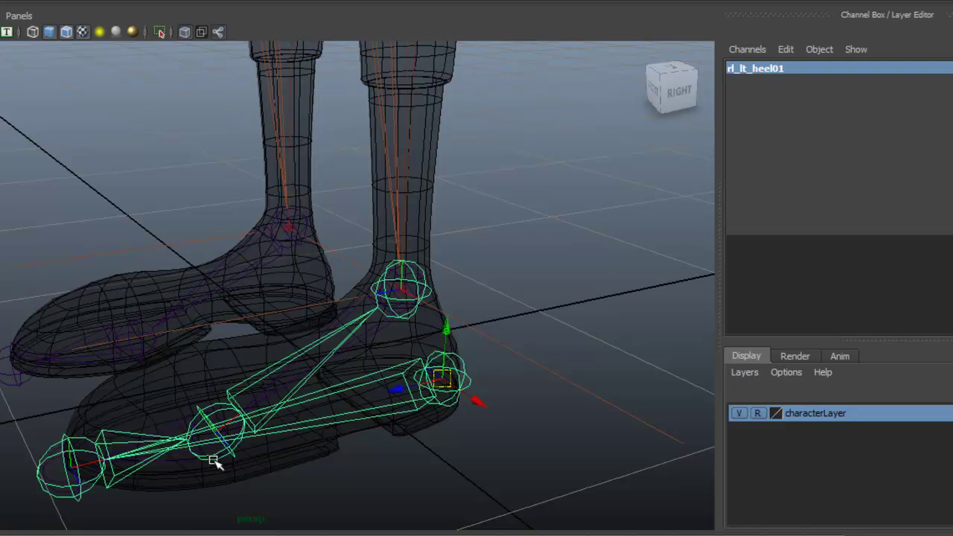
- Copy the name rl_lt_heel01 from the heel joint for reuse on the other joints of the chain
key("Down")
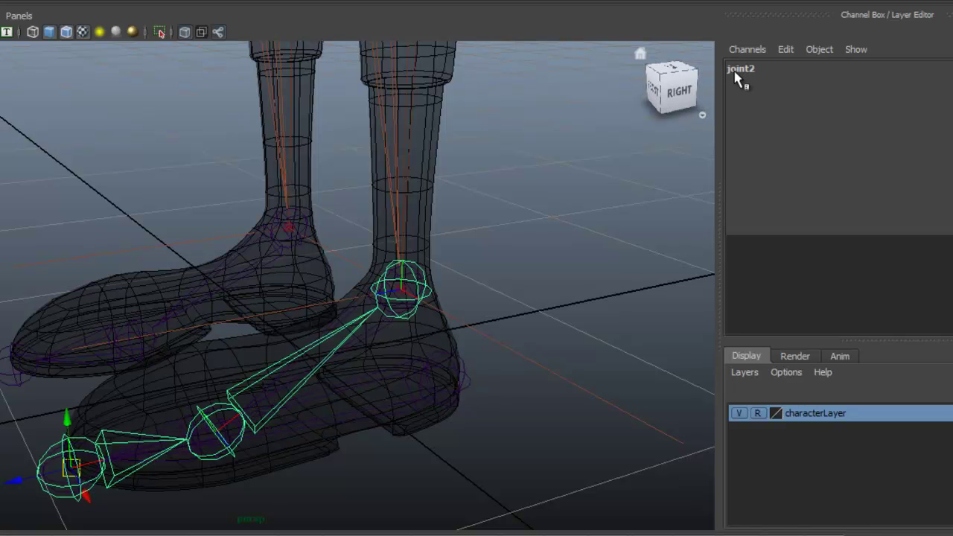
double_click(762, 69)
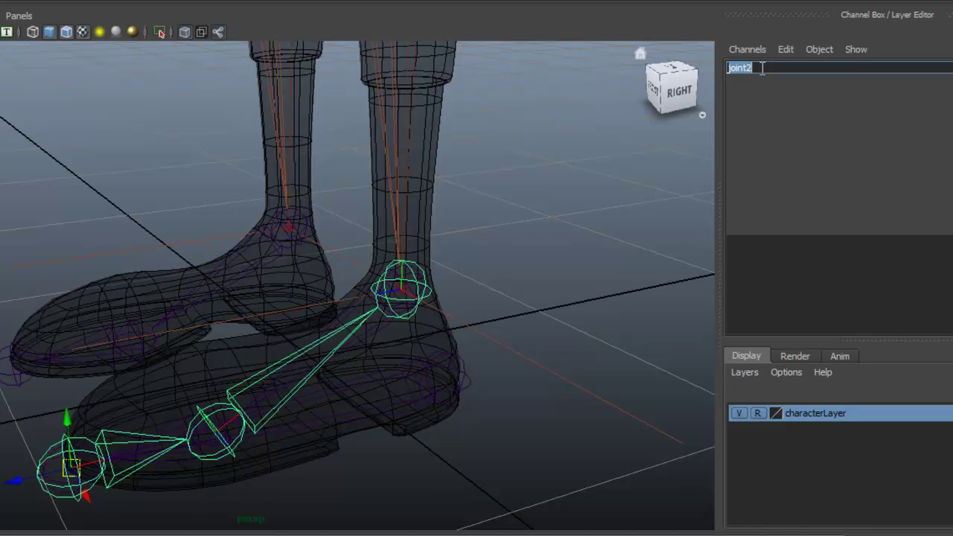
left_click(469, 390)
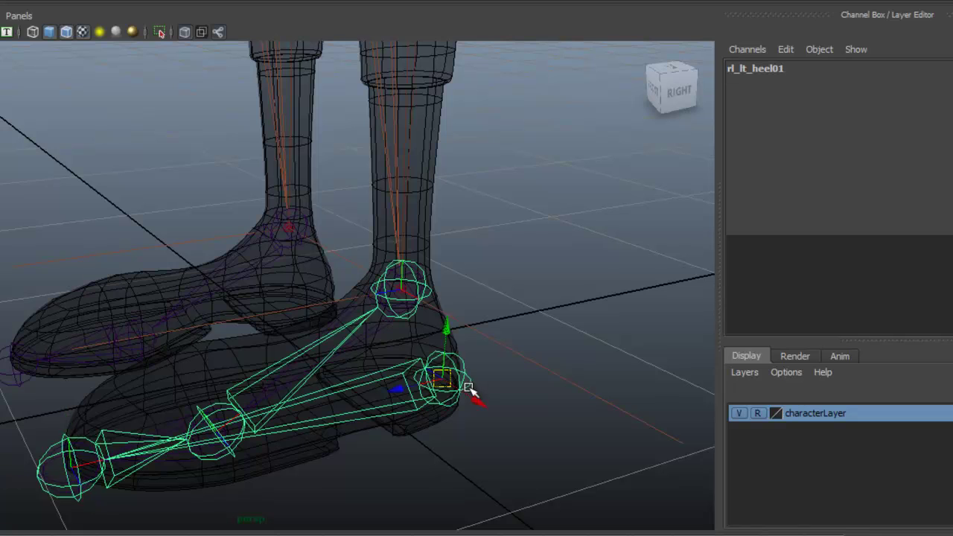
double_click(798, 72)
key("ctrl+c")
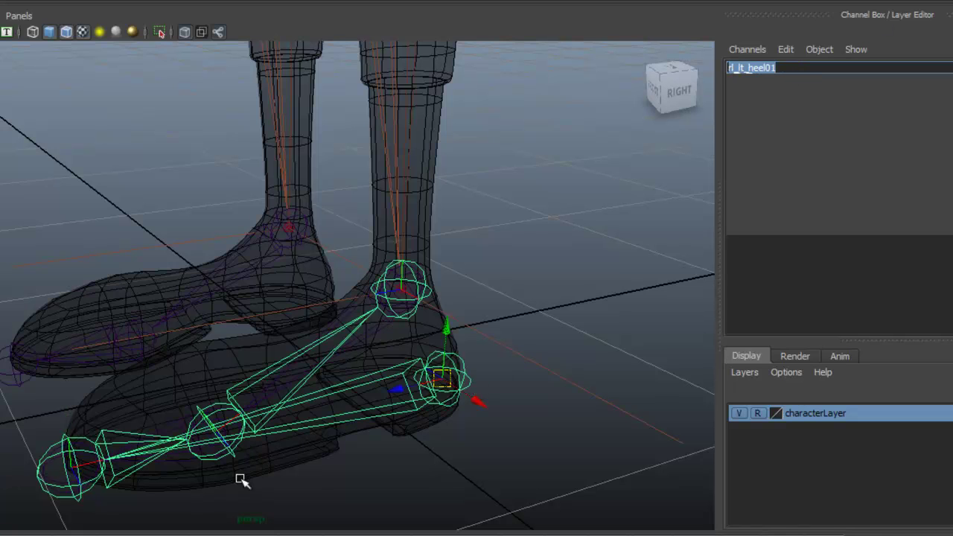
key("Return")
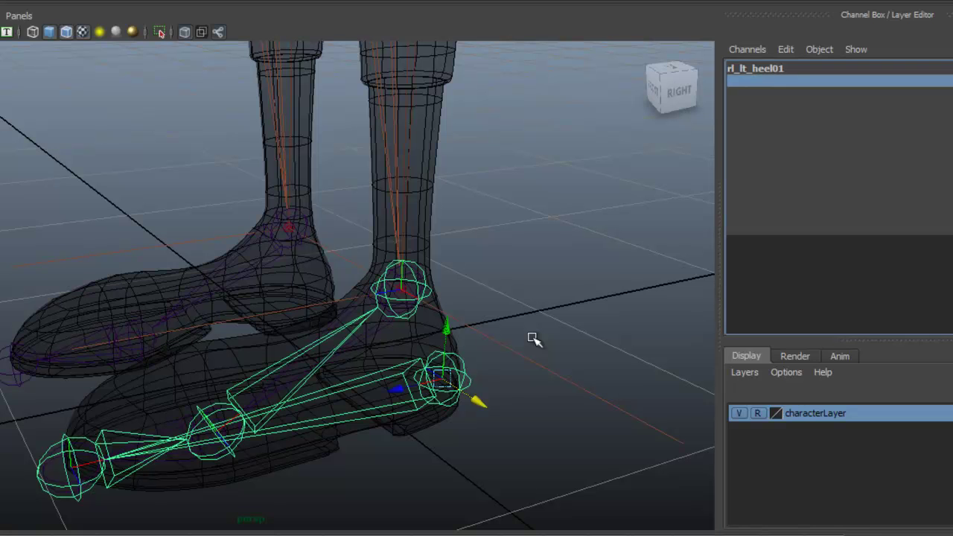
- Select the new toe joint, paste the copied heel name over its name and edit it to rl_lt_toel01
left_click(50, 493)
left_click(48, 492)
right_click_drag(22, 499, 216, 469, "alt")
middle_click_drag(186, 464, 304, 311, "alt")
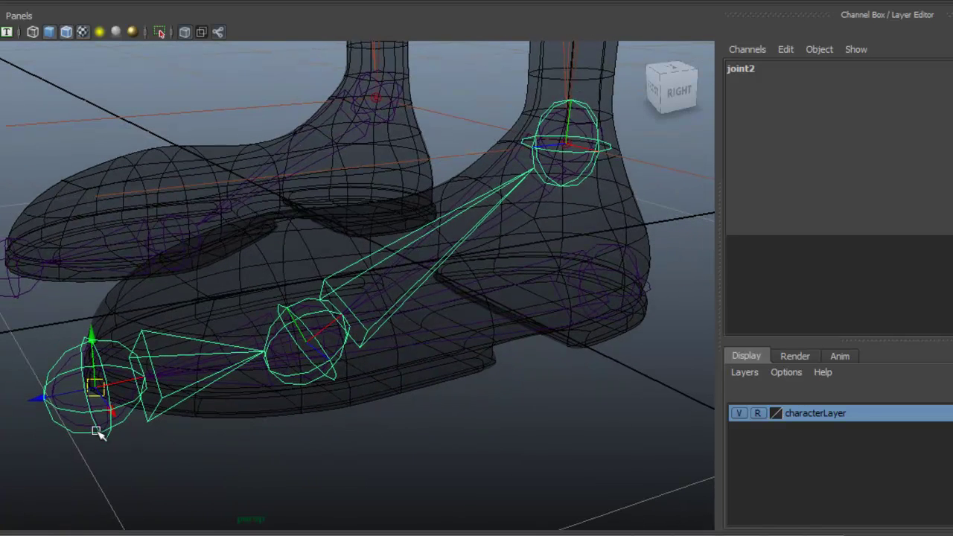
double_click(745, 69)
key("ctrl+v")
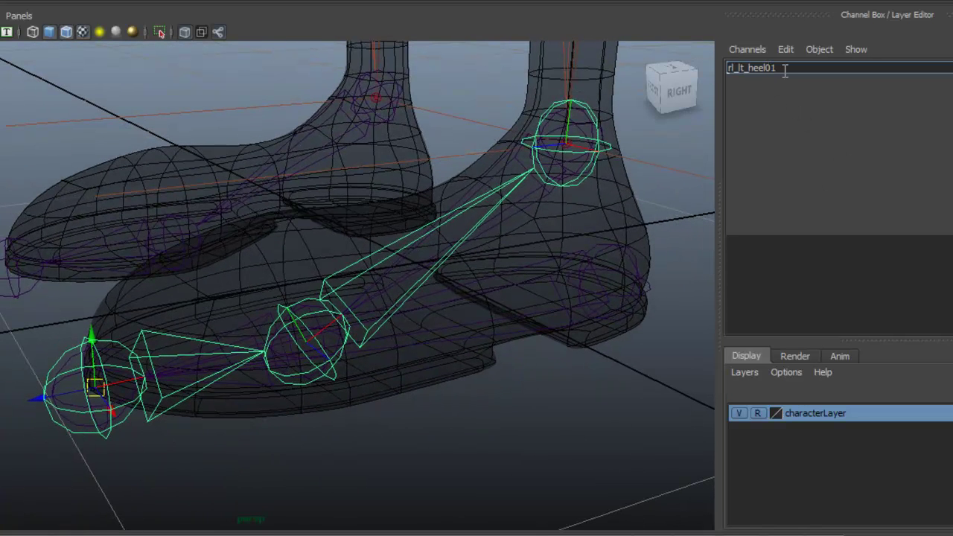
key("BackSpace")
key("BackSpace")
key("BackSpace")
key("BackSpace")
type("toe")
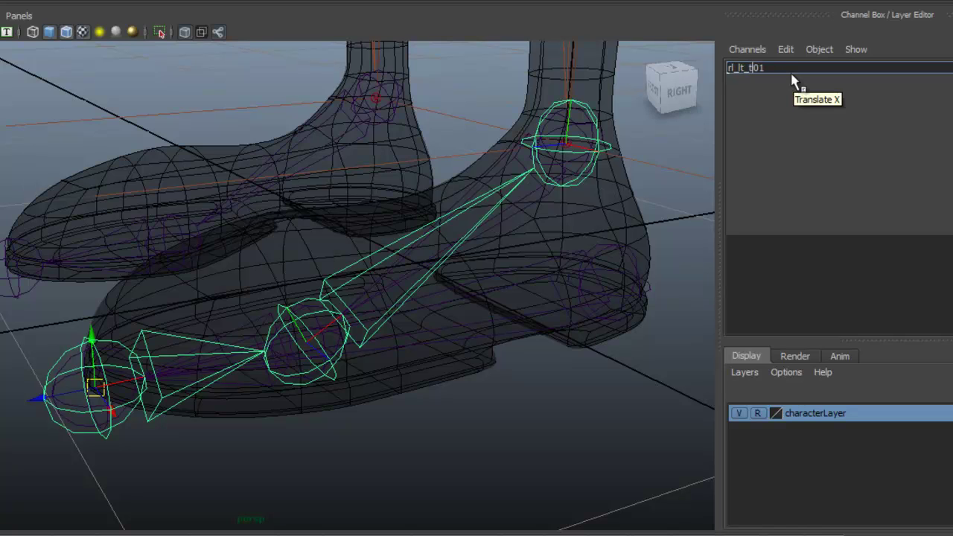
type("l")
key("Return")
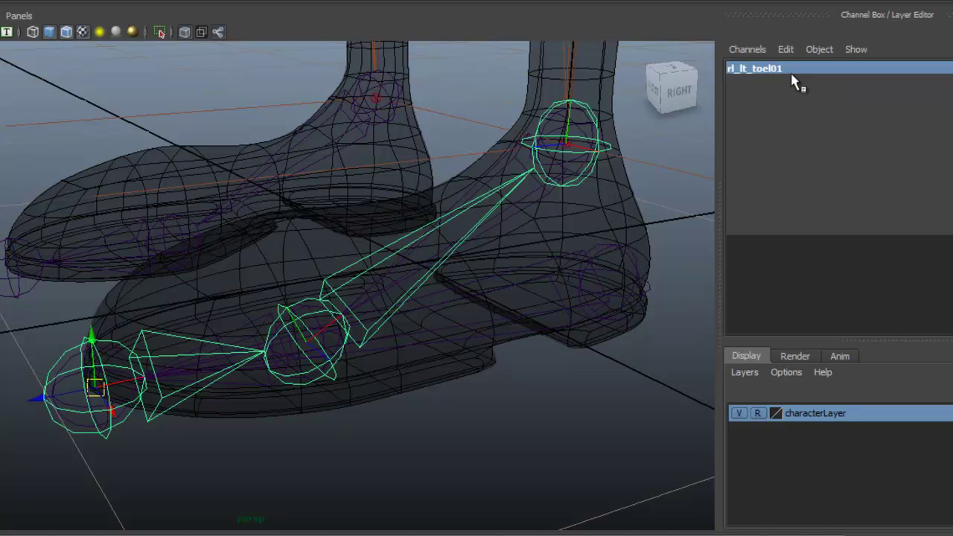
- Correct the toe joint's name to rl_lt_toe01
double_click(785, 69)
left_click(775, 68)
key("BackSpace")
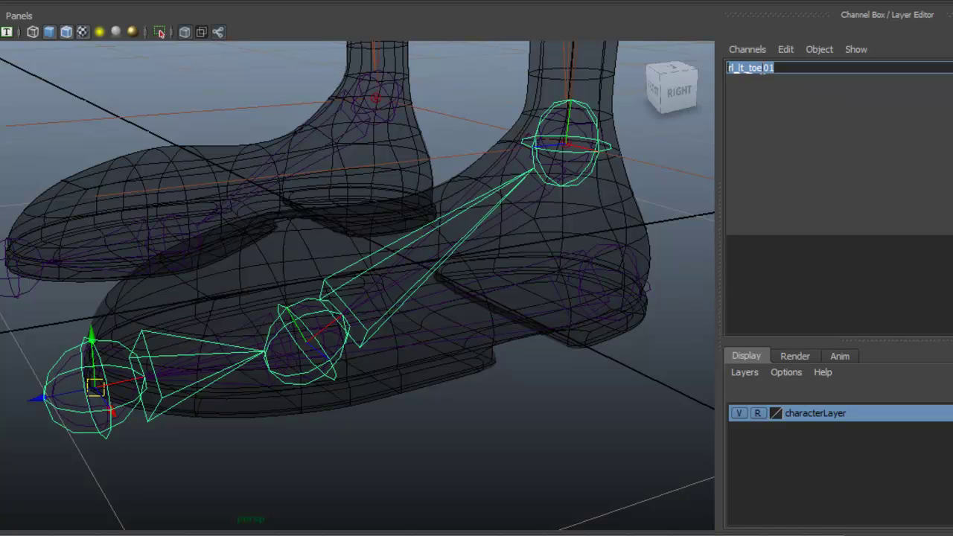
left_click(767, 67)
key("Return")
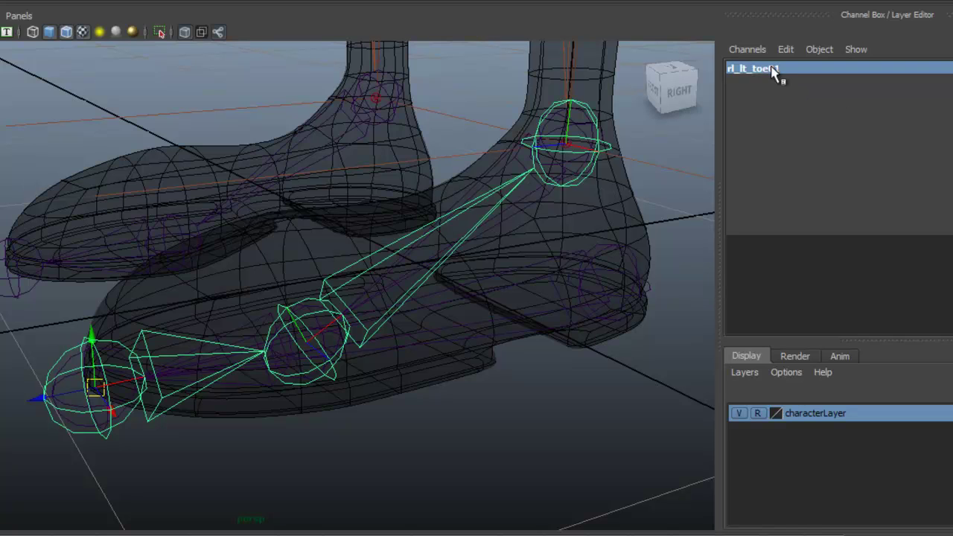
- Select the reverse chain's ball joint and rename it rl_lt_ball01, reusing the copied heel name
middle_click_drag(528, 313, 296, 401, "alt")
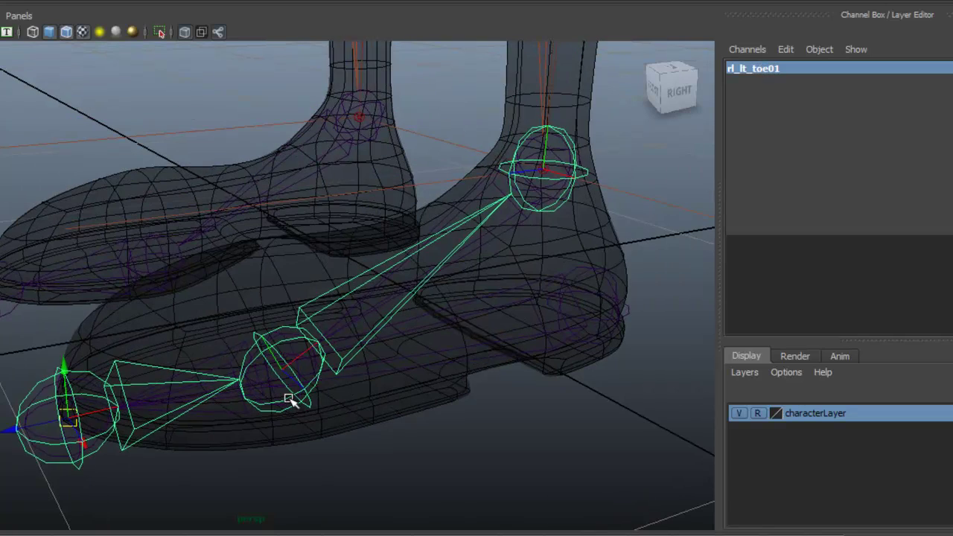
left_click(292, 399)
right_click_drag(270, 415, 426, 387, "alt")
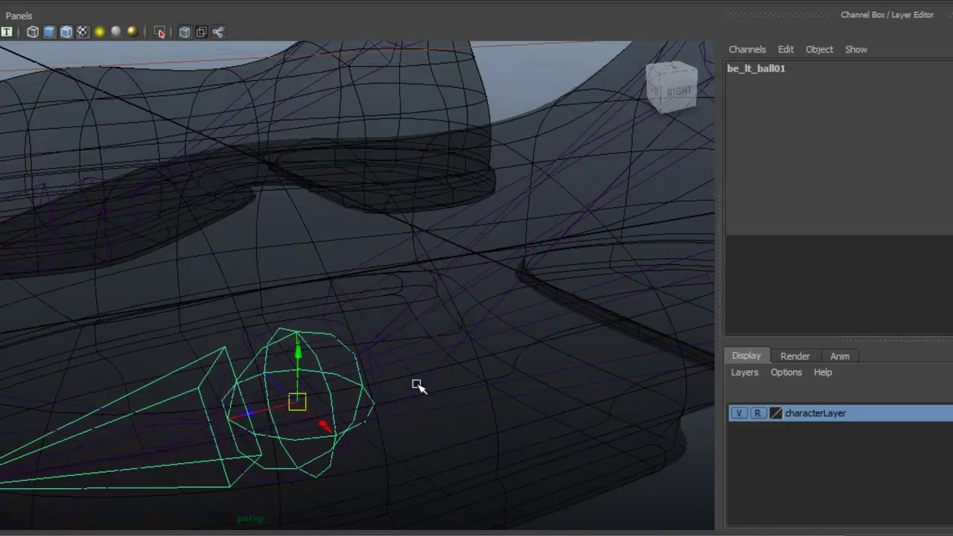
left_click(256, 335)
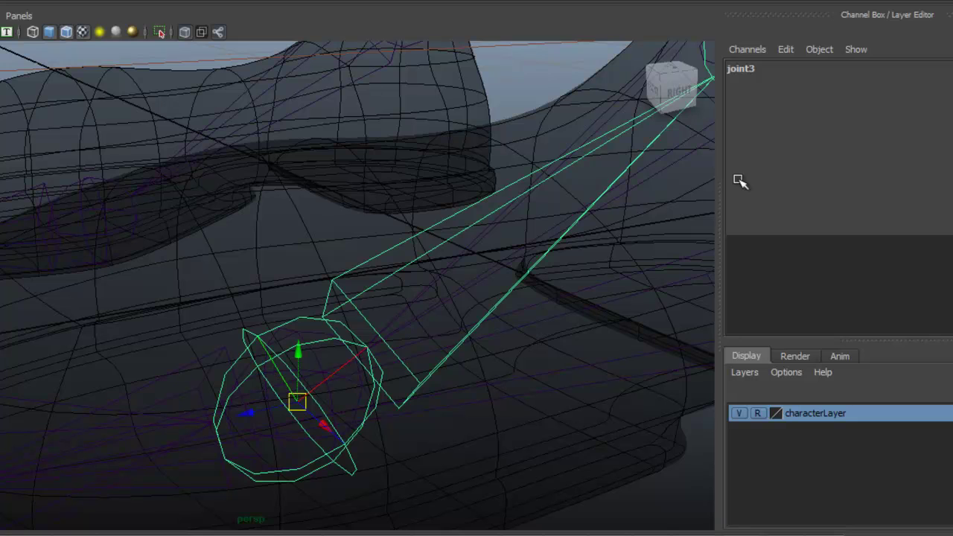
double_click(773, 67)
key("ctrl+v")
key("Left")
key("Left")
key("BackSpace")
key("BackSpace")
key("BackSpace")
key("BackSpace")
type("ball")
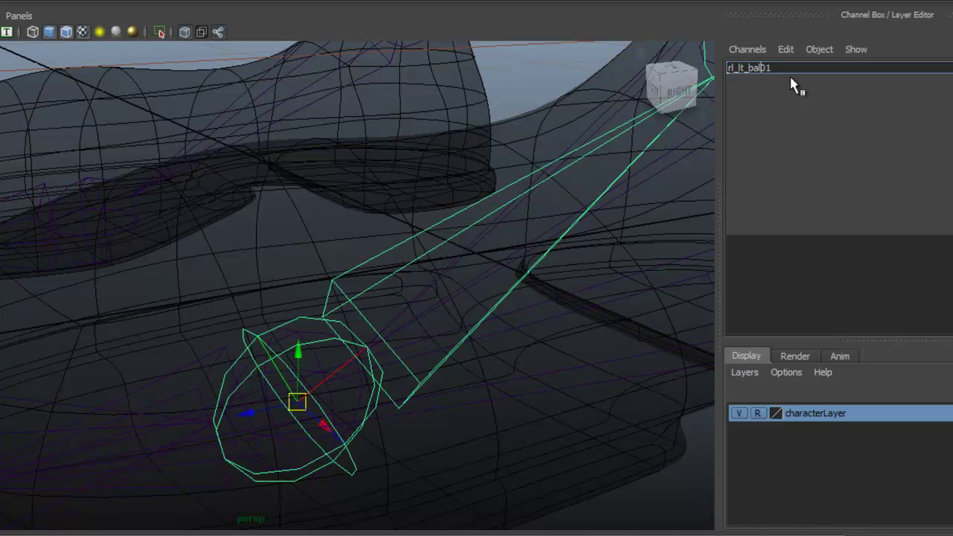
key("Return")
- Select the reverse chain's ankle joint and rename it rl_lt_ankle01, reusing the copied heel name
left_click_drag(668, 146, 358, 382, "alt")
left_click(588, 165)
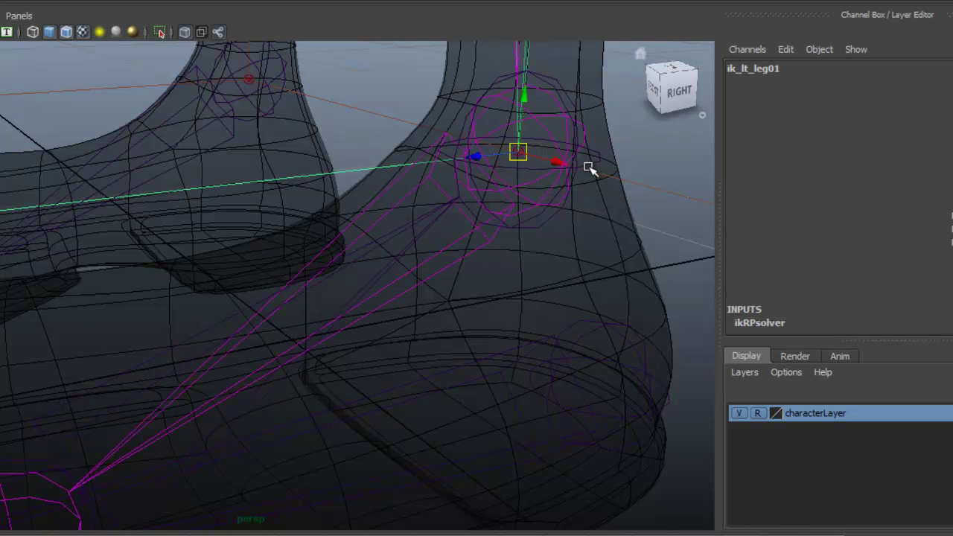
left_click(545, 79)
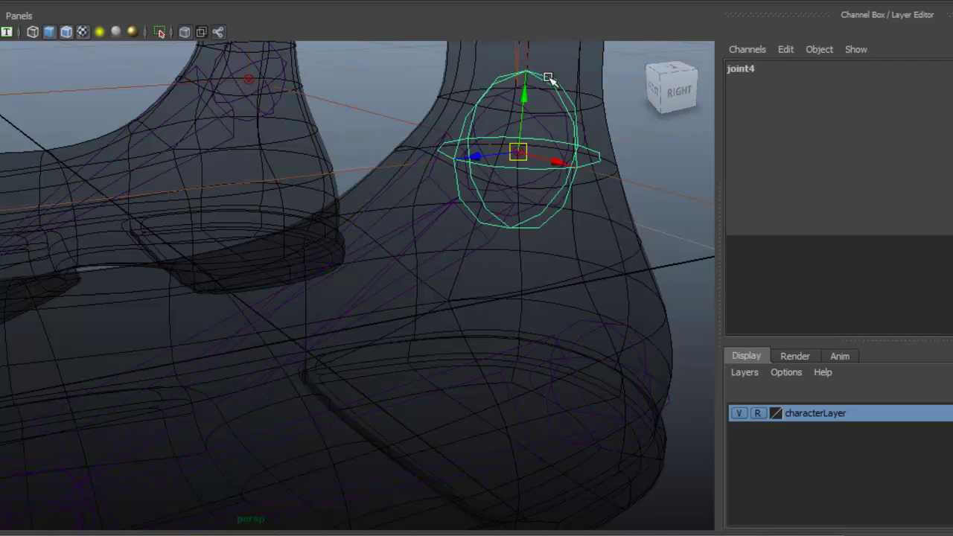
double_click(762, 70)
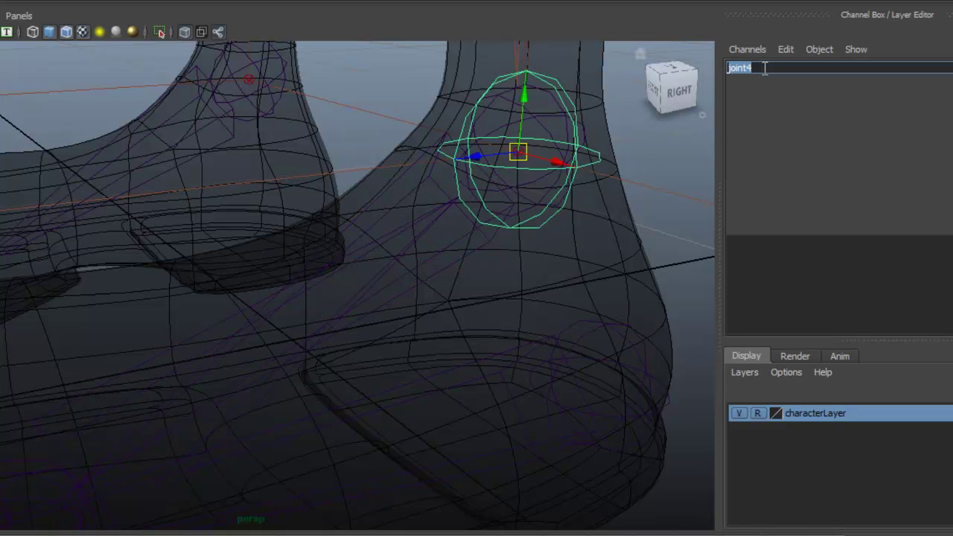
type("rl_lt_heel01")
key("Left")
key("Left")
key("BackSpace")
key("BackSpace")
key("BackSpace")
key("BackSpace")
type("ankle")
key("Return")
- Select the left reverse foot chain from its heel joint rl_lt_heel01 and open the Mirror Joint options
right_click_drag(443, 365, 346, 323, "alt")
left_click_drag(347, 322, 224, 344, "alt")
left_click(539, 298)
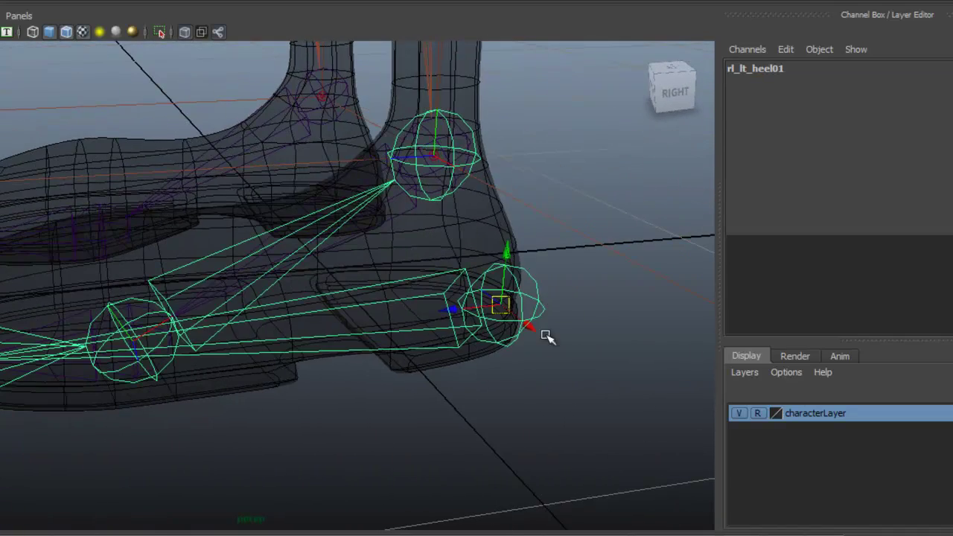
mouse_move(383, 395)
left_mouse_down("alt")
mouse_move(371, 392)
mouse_move(445, 403)
mouse_move(377, 411)
left_mouse_up("alt")
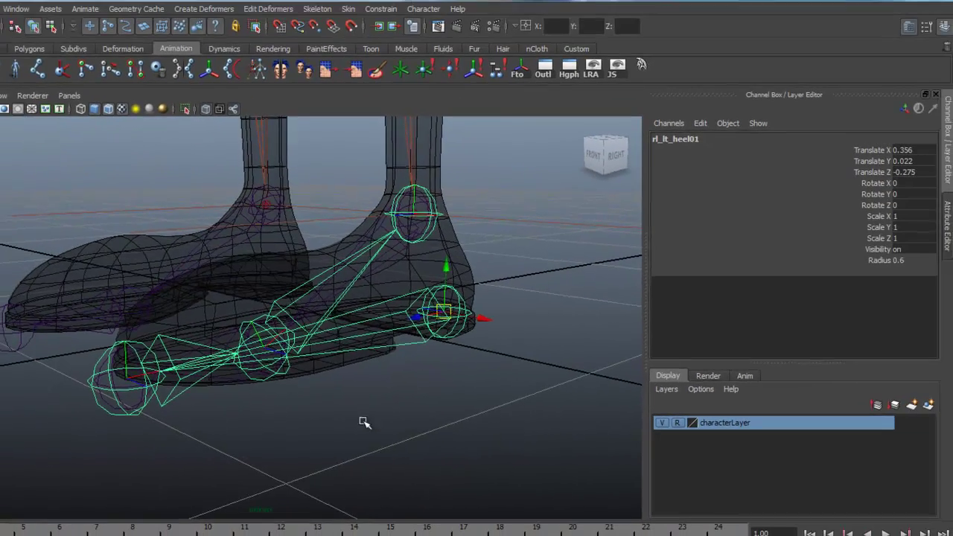
left_click_drag(490, 421, 424, 430, "alt")
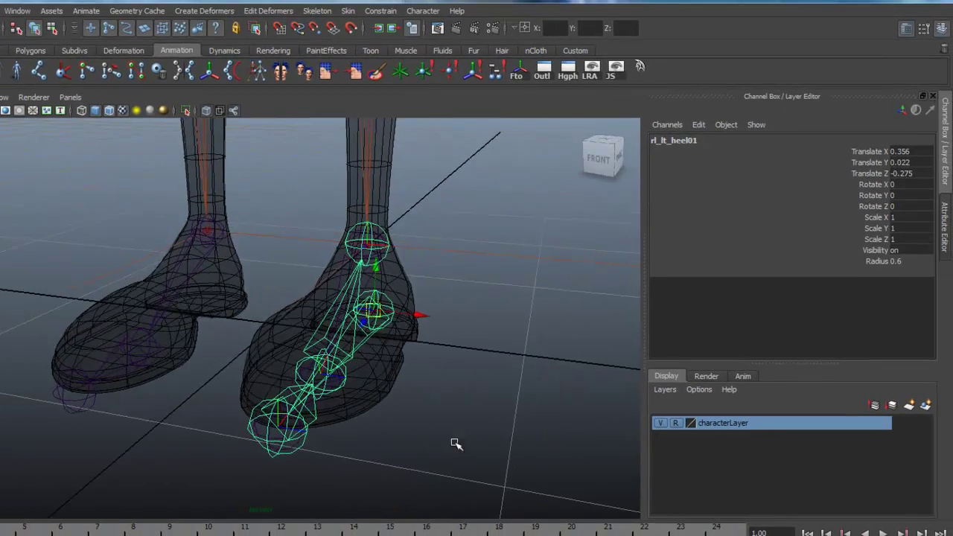
left_click(321, 12)
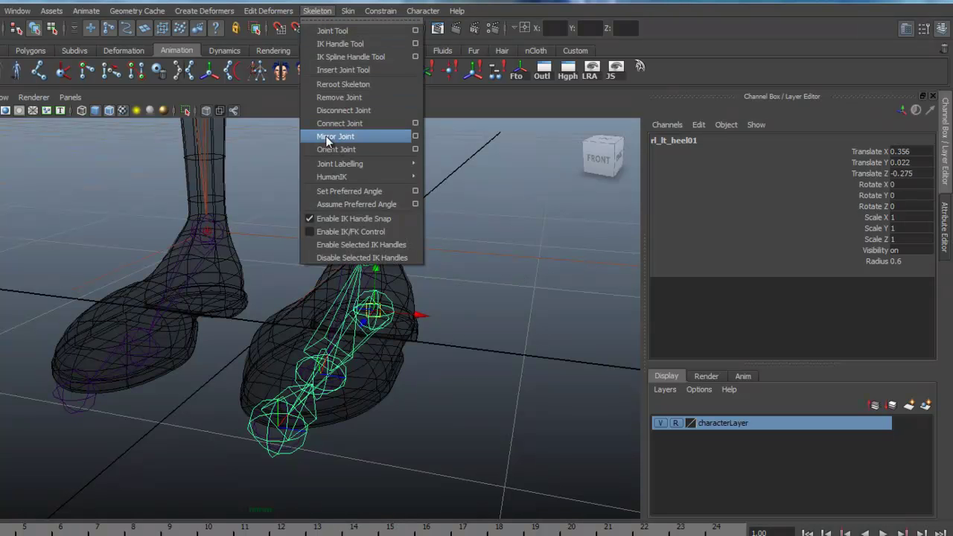
left_click(414, 136)
left_click_drag(518, 135, 509, 129)
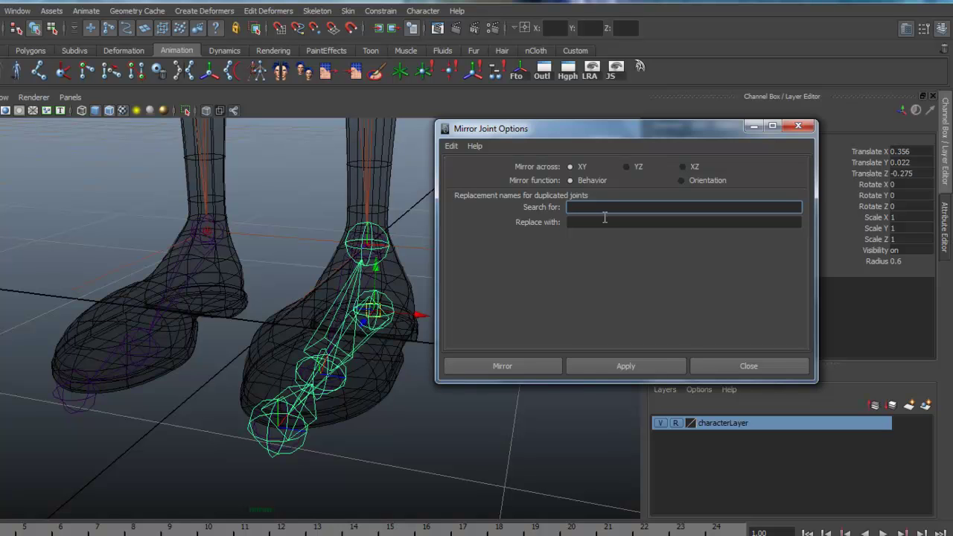
- Reset the mirror options and mirror the chain across YZ with Behavior, replacing _lt_ with _rt_ in the joint names
left_click(453, 148)
left_click(460, 171)
left_click(627, 168)
left_click_drag(579, 128, 592, 203)
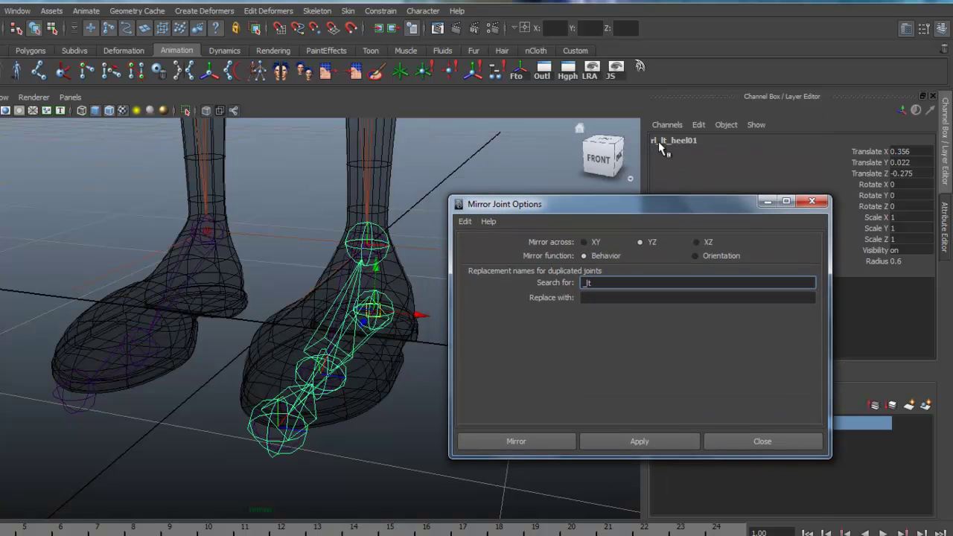
left_click(598, 298)
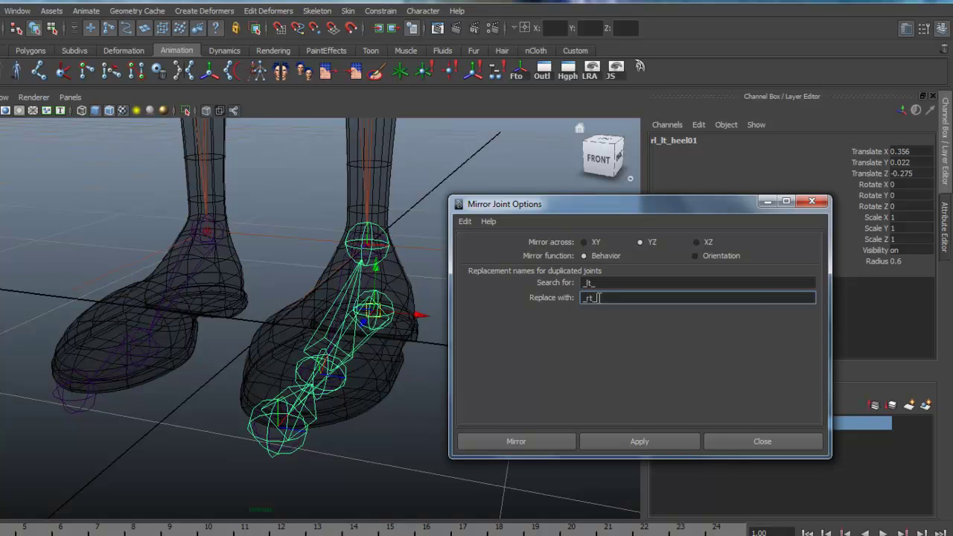
left_click(517, 441)
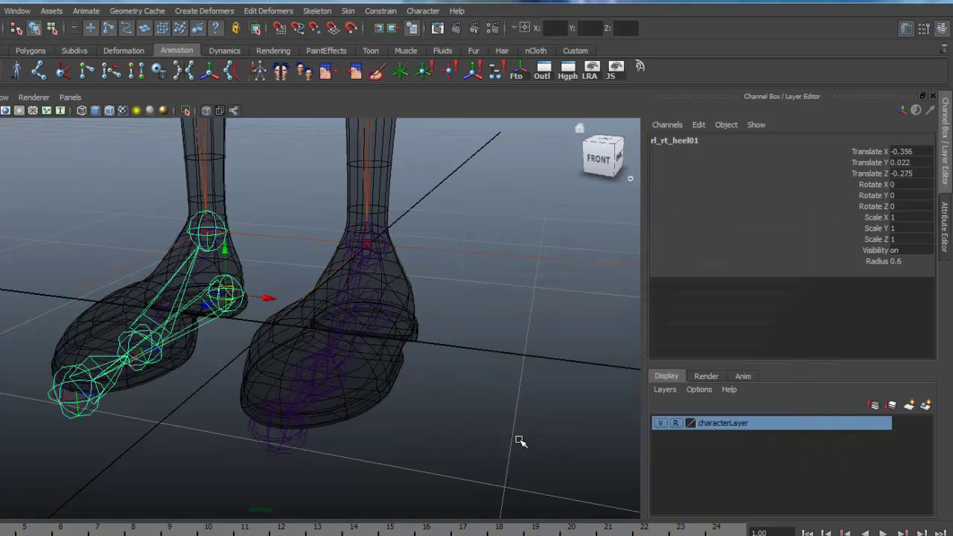
- Inspect the mirrored right reverse chain and the overlapping bone ankle joint, clear the selection and review both feet
left_click_drag(234, 323, 156, 400, "alt")
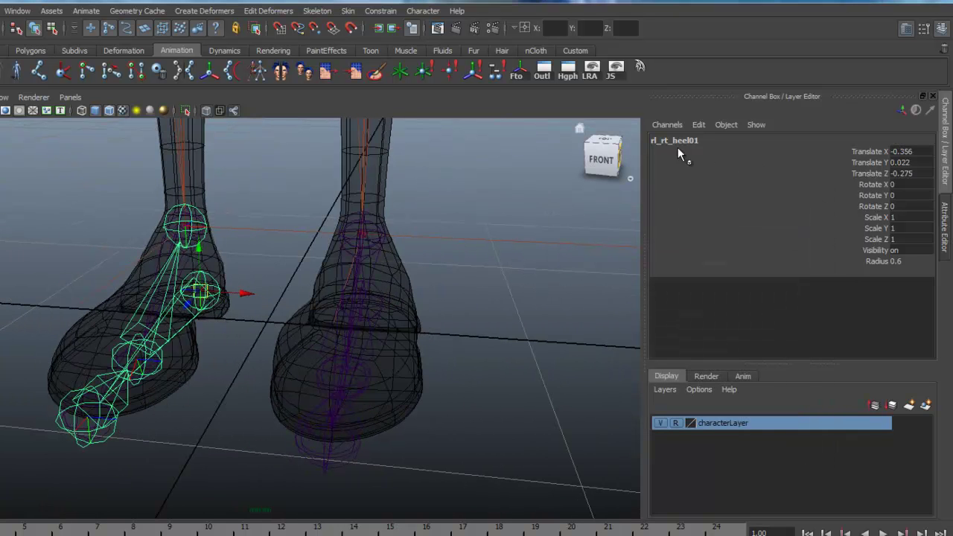
left_click_drag(238, 394, 387, 417, "alt")
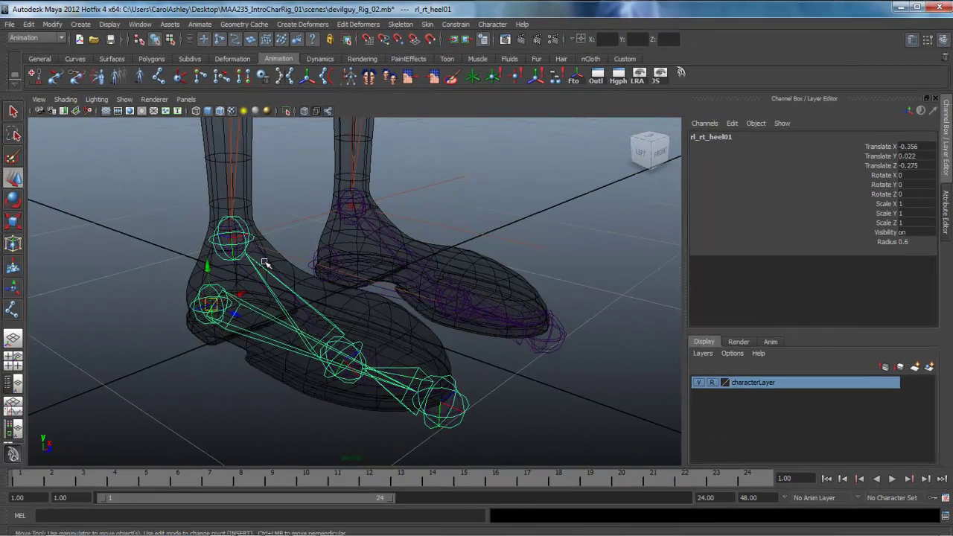
left_click(241, 221)
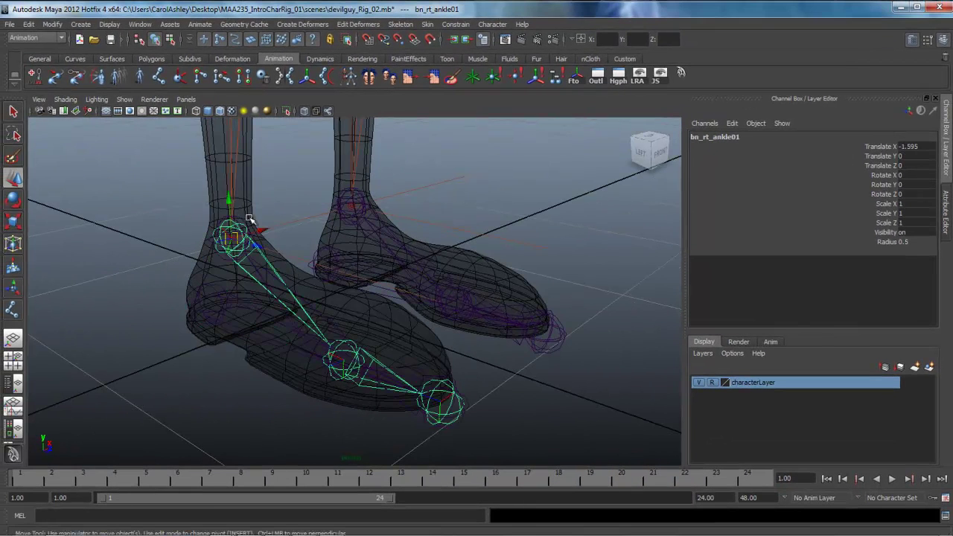
left_click_drag(550, 299, 438, 345, "alt")
left_click(541, 330)
left_click_drag(378, 380, 294, 283, "alt")
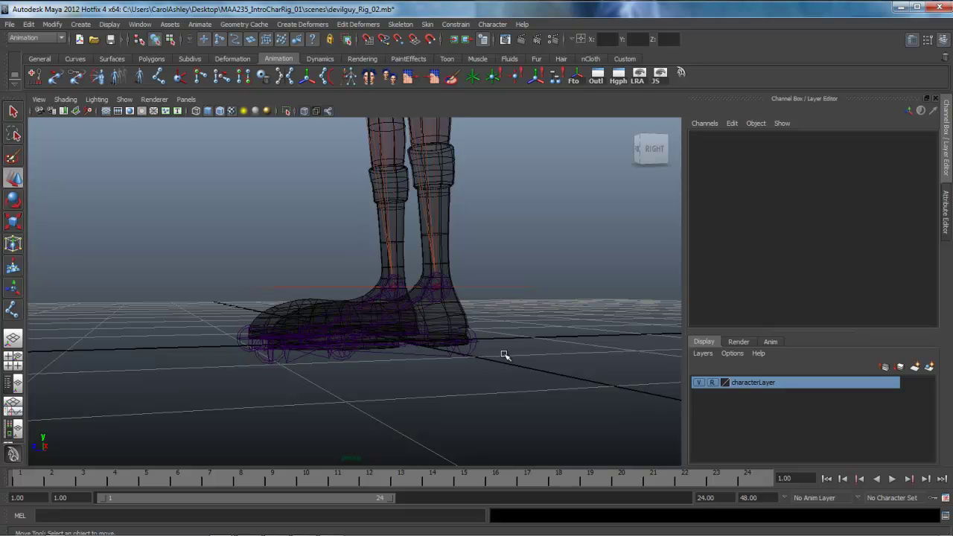
left_click_drag(427, 398, 455, 399, "alt")
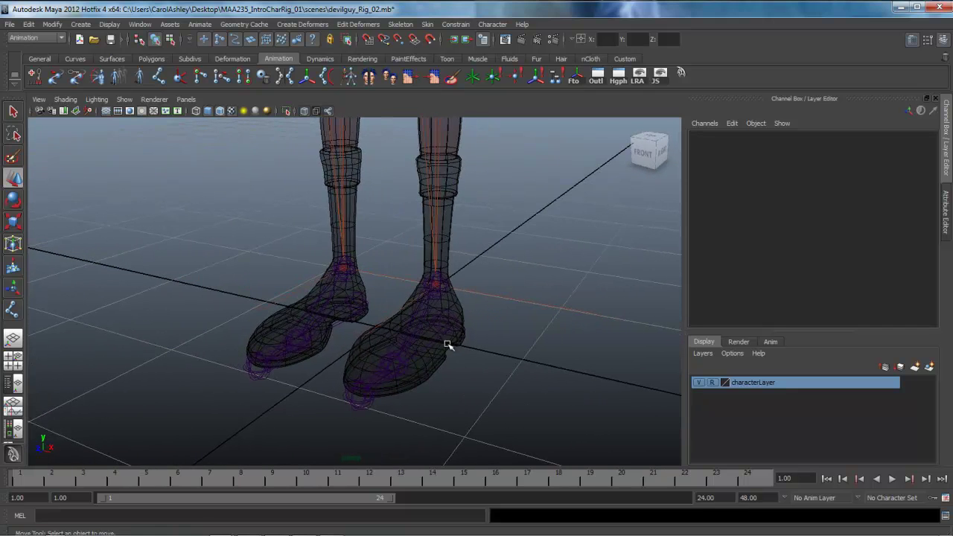